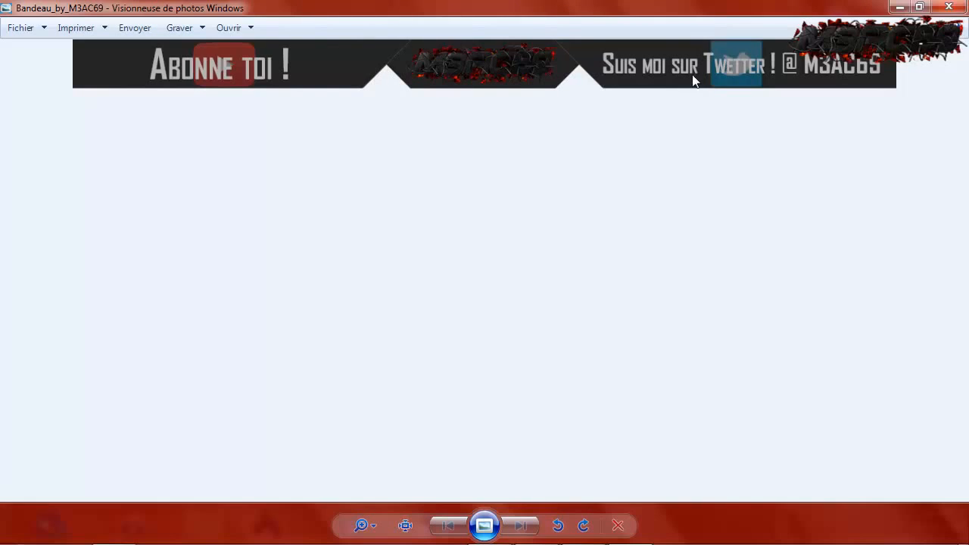
Close the preview of the finished banner and switch to Photoshop.
{"action": "left_click", "coordinate": [961, 8]}
{"action": "left_click", "coordinate": [587, 61]}
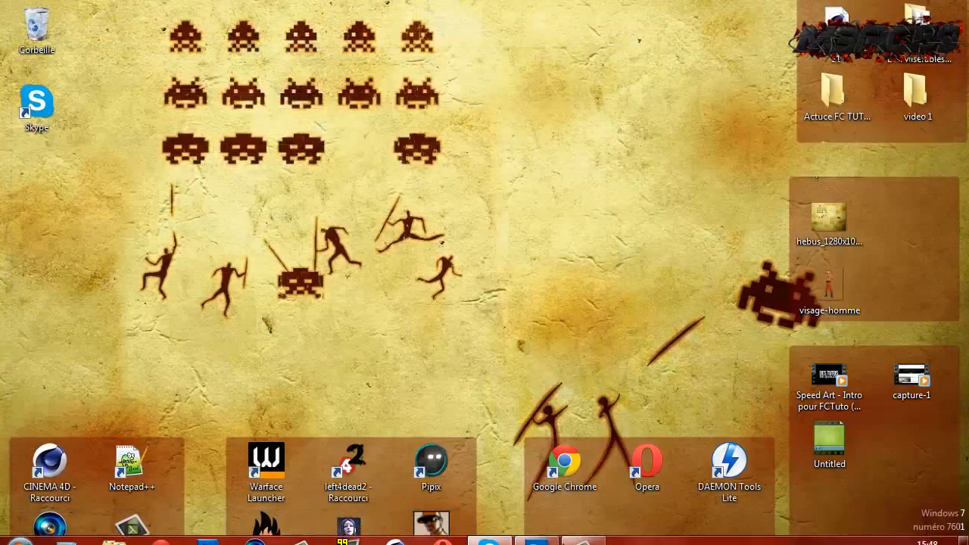
{"action": "left_click", "coordinate": [536, 540]}
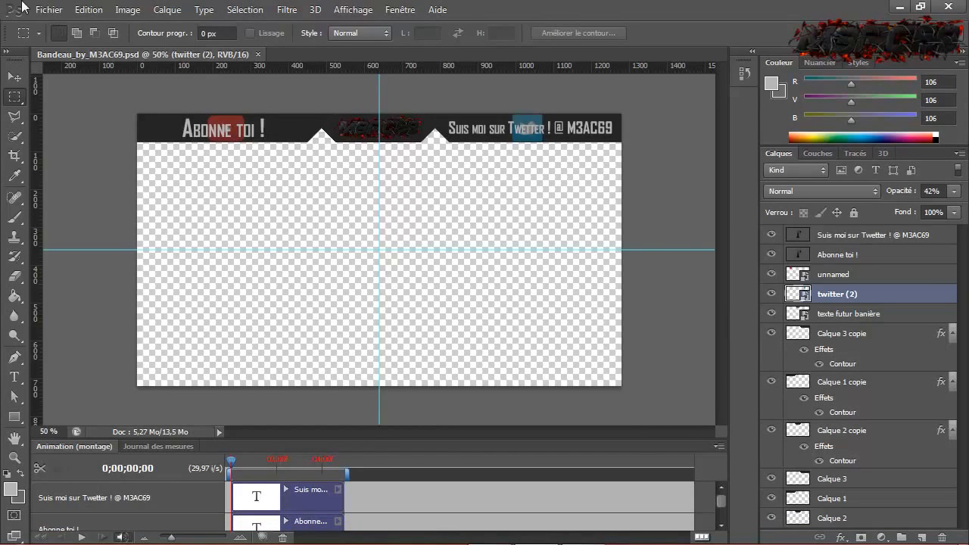
Create a new document named Bnadeau, 1280 × 720 pixels at 150 pixels/cm, in 16-bit RGB with a white background.
{"action": "left_click", "coordinate": [51, 11]}
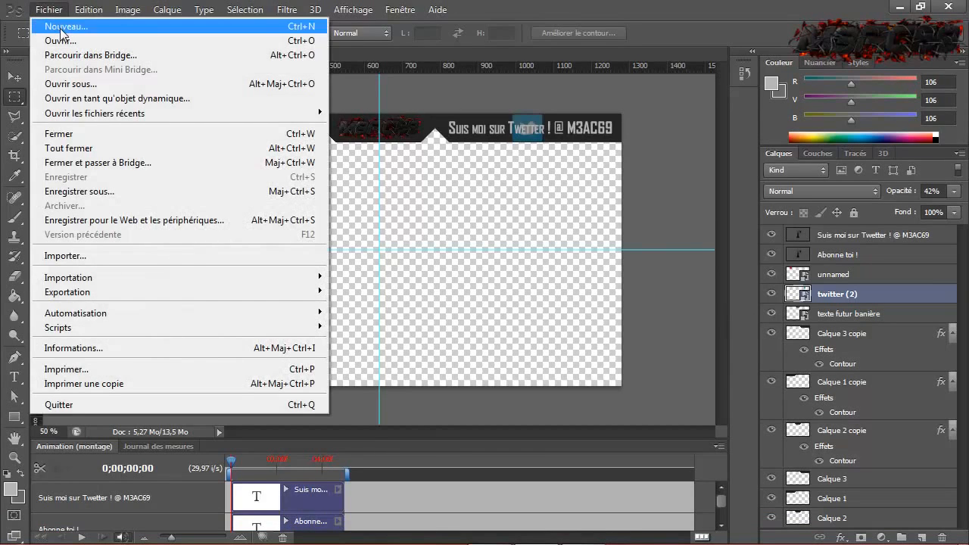
{"action": "left_click", "coordinate": [61, 30]}
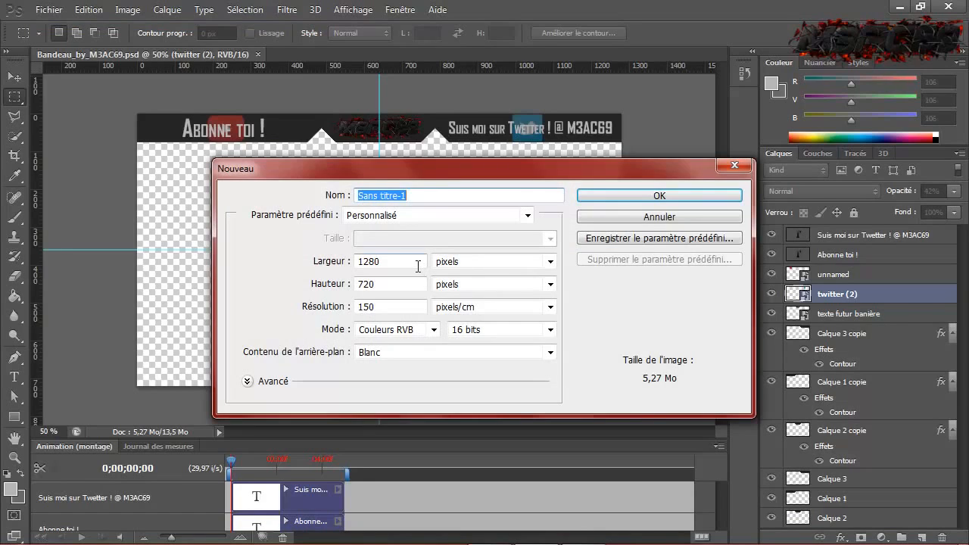
{"action": "left_click", "coordinate": [418, 264]}
{"action": "left_click", "coordinate": [418, 287]}
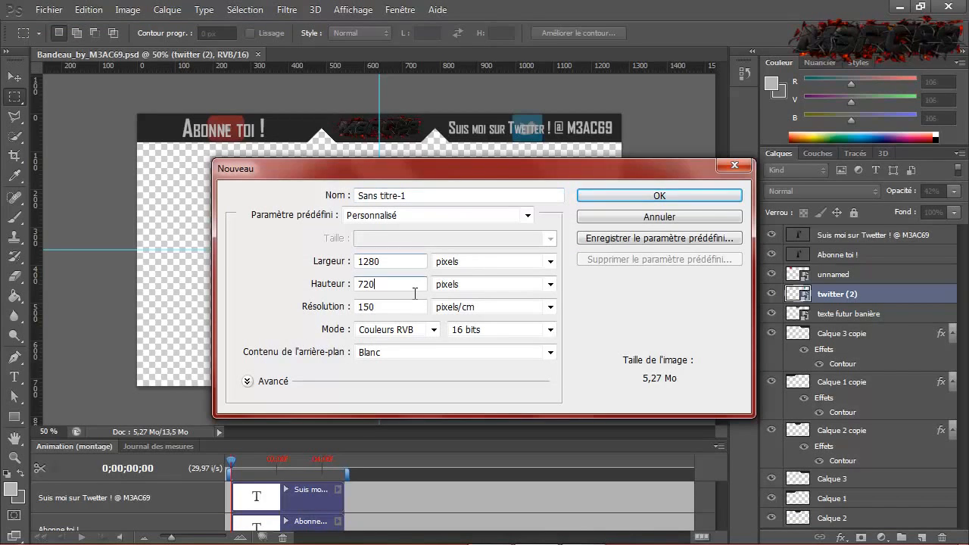
{"action": "left_click", "coordinate": [416, 317]}
{"action": "left_click", "coordinate": [387, 354]}
{"action": "left_click", "coordinate": [403, 350]}
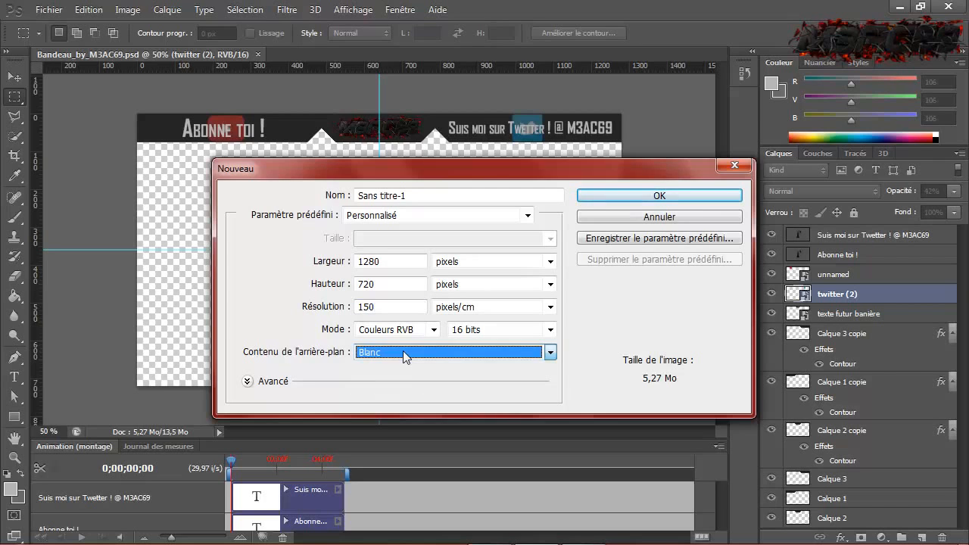
{"action": "left_click", "coordinate": [498, 333]}
{"action": "left_click", "coordinate": [498, 334]}
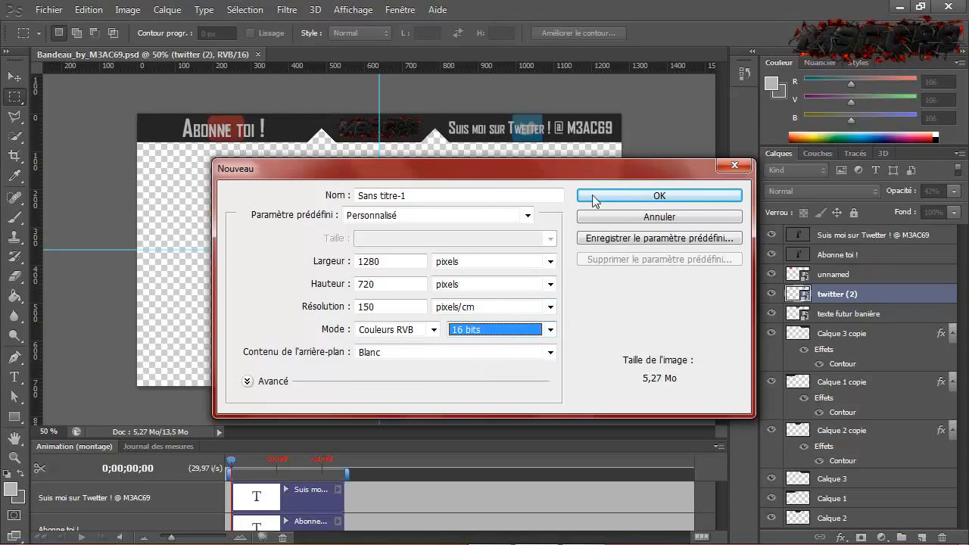
{"action": "left_click_drag", "start_coordinate": [470, 199], "coordinate": [136, 193]}
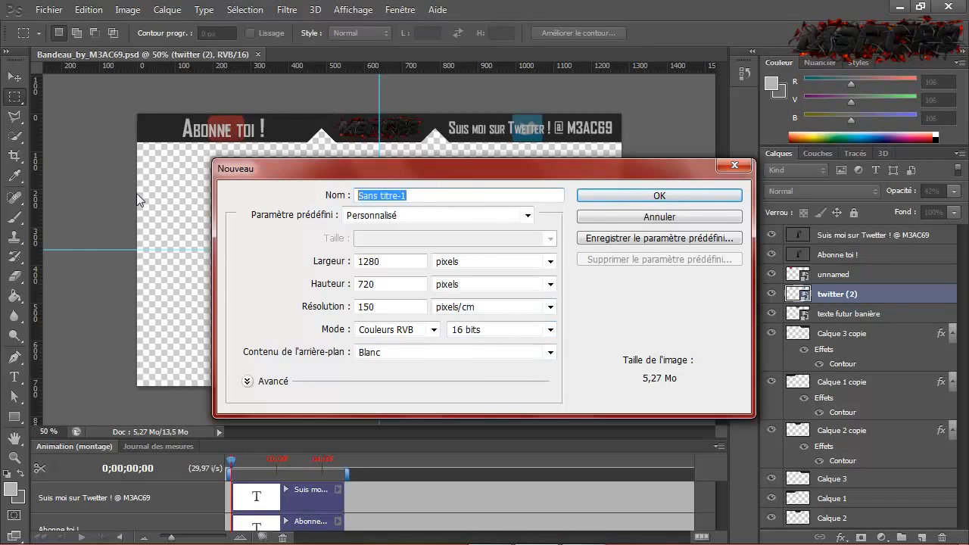
{"action": "type", "text": "Bnadeau"}
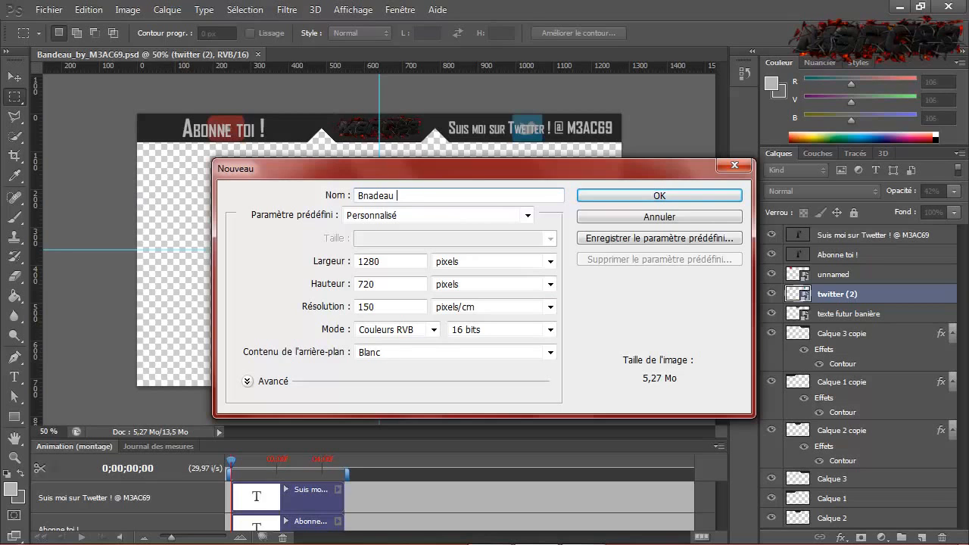
{"action": "left_click", "coordinate": [694, 194]}
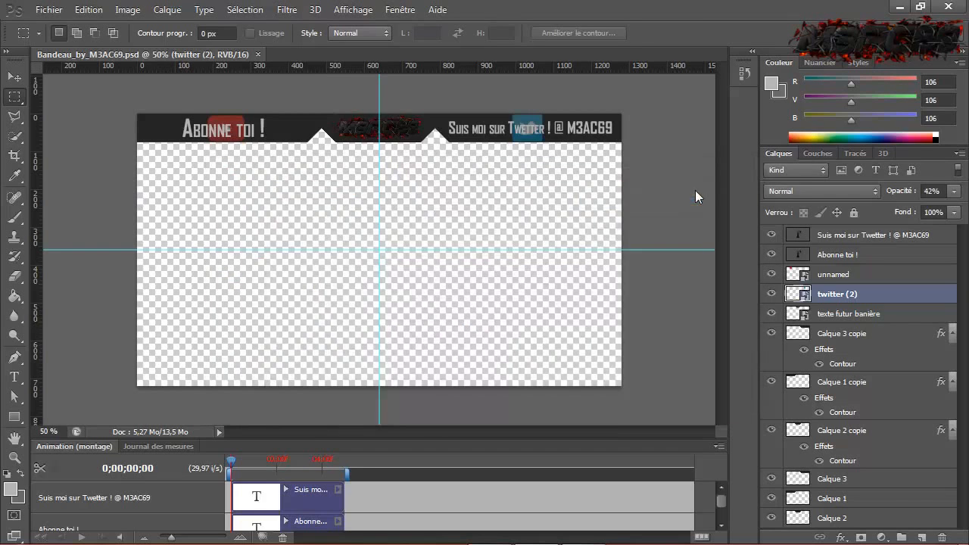
Add an empty layer above the background and fit the canvas to the available screen area.
{"action": "left_click", "coordinate": [926, 537]}
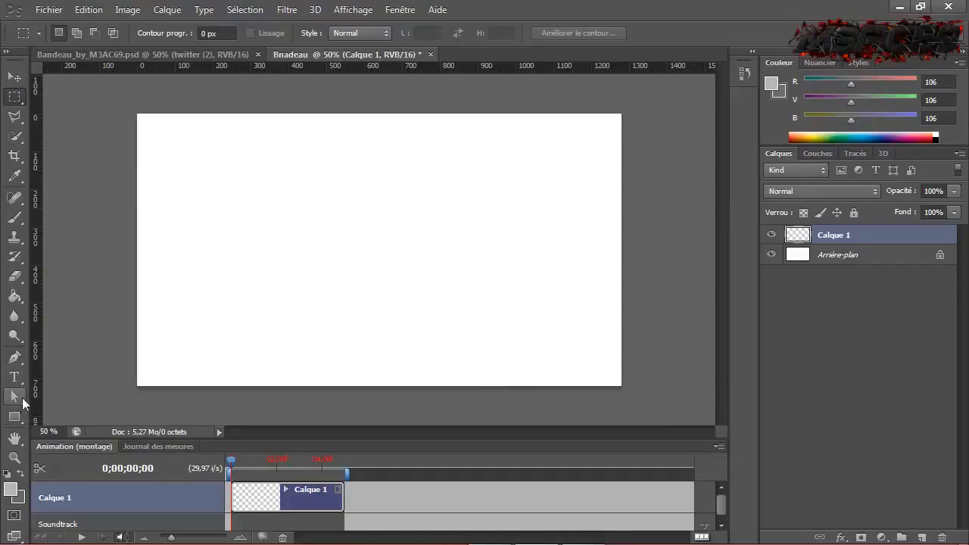
{"action": "left_click", "coordinate": [14, 459]}
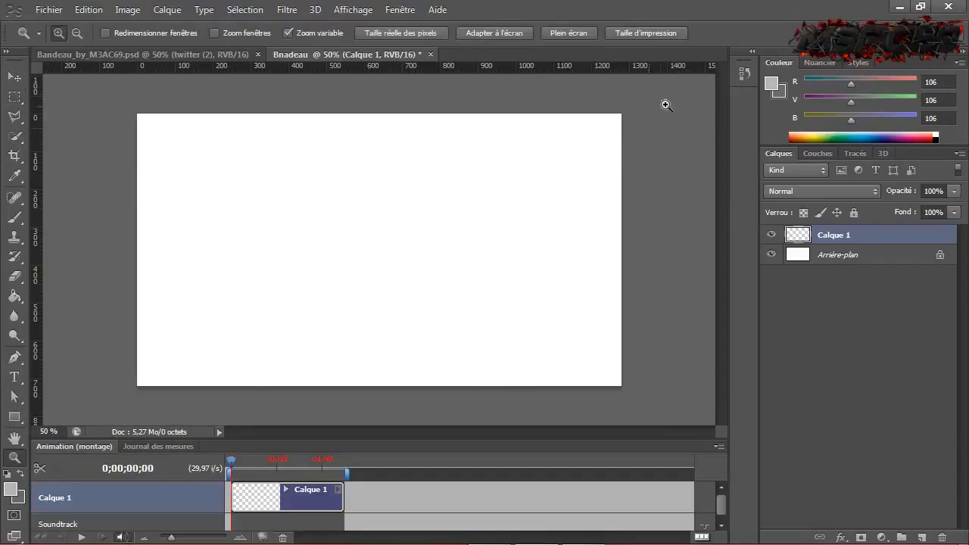
{"action": "left_click", "coordinate": [510, 33]}
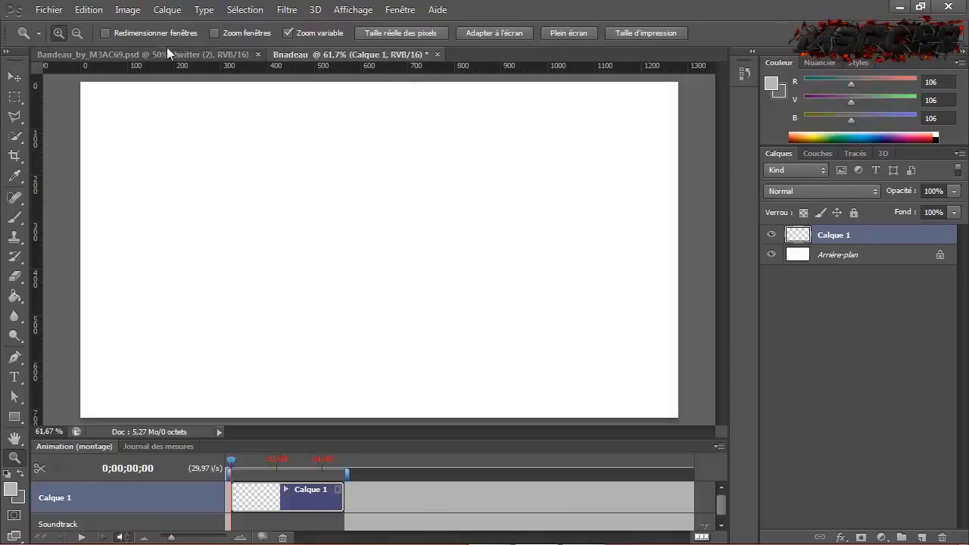
Hide the rulers around the canvas and show them again.
{"action": "left_click", "coordinate": [15, 77]}
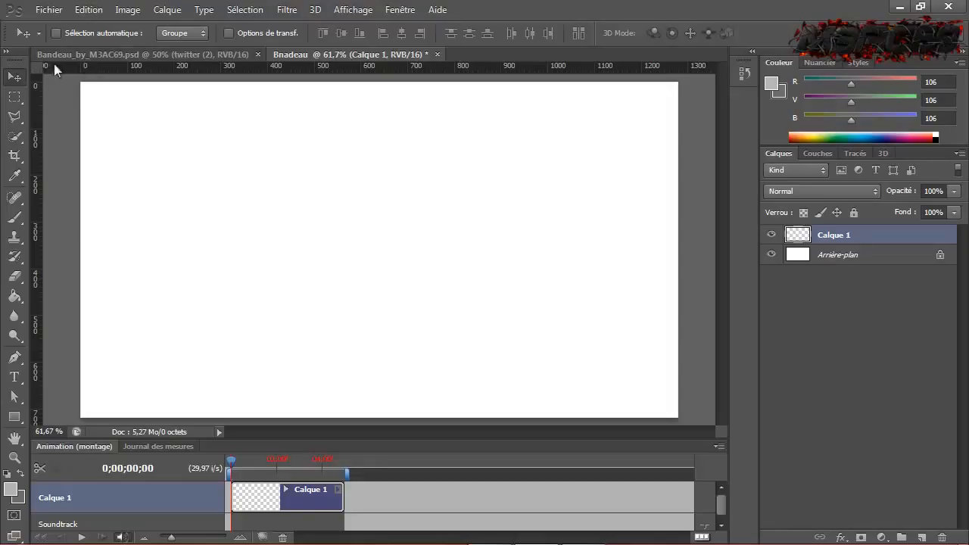
{"action": "left_click", "coordinate": [370, 10]}
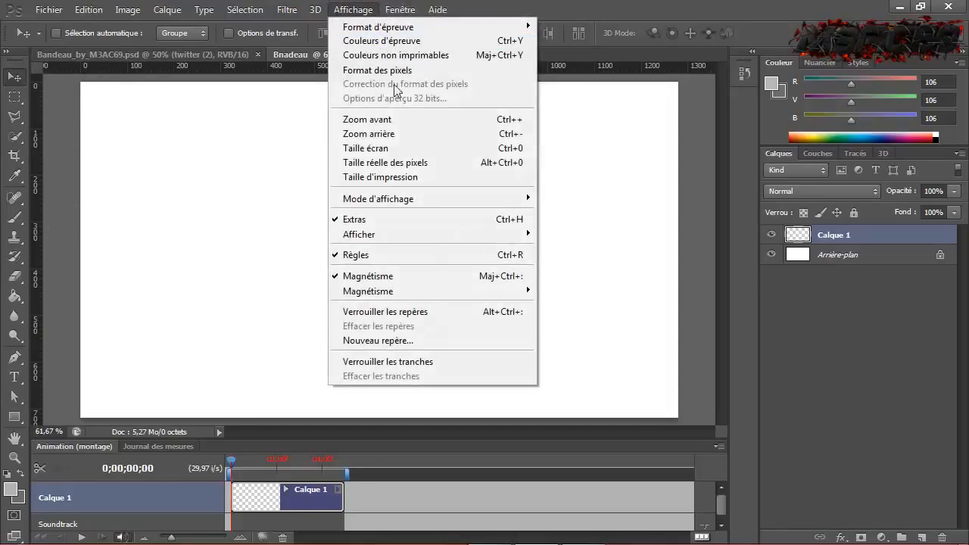
{"action": "left_click", "coordinate": [429, 252]}
{"action": "left_click", "coordinate": [353, 10]}
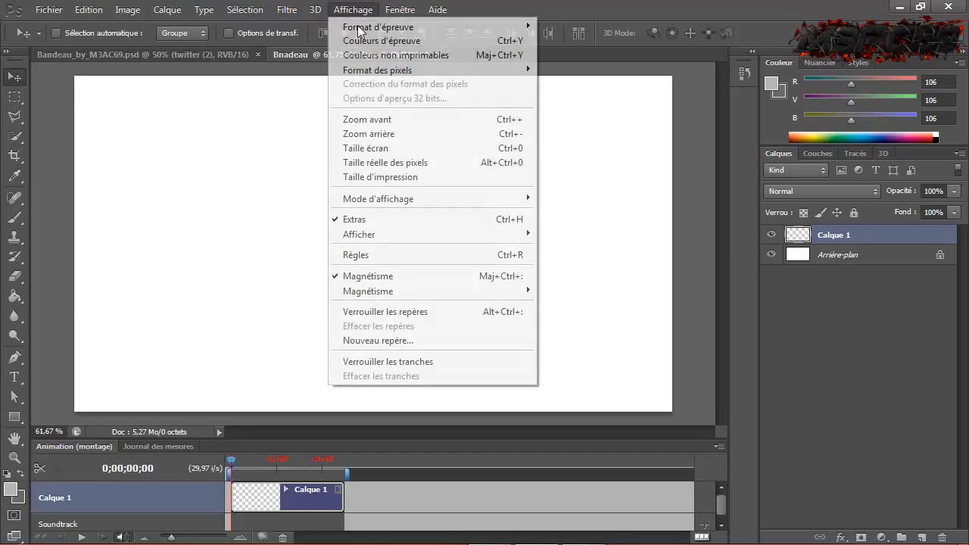
{"action": "left_click", "coordinate": [347, 253]}
Display the grid over the canvas and check the smart guides option.
{"action": "left_click", "coordinate": [354, 8]}
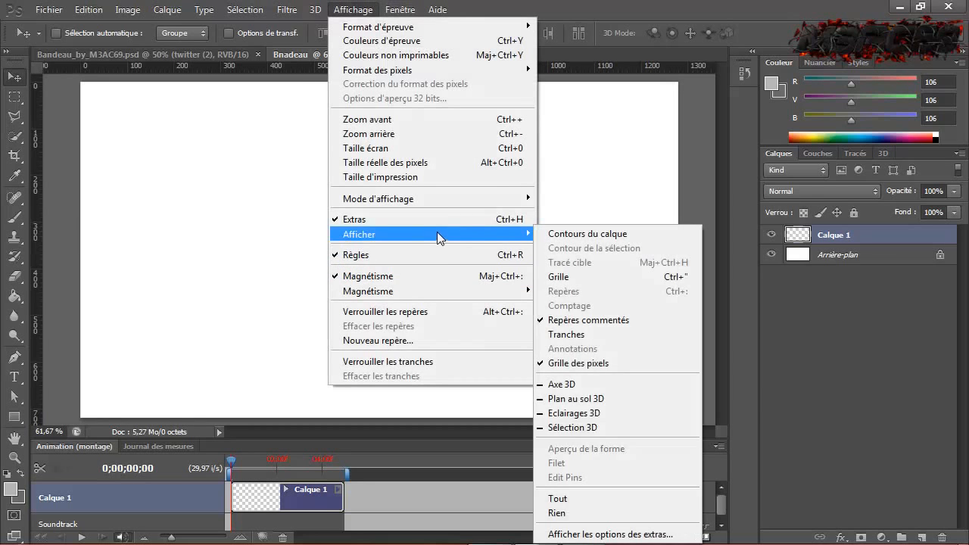
{"action": "left_click", "coordinate": [577, 277]}
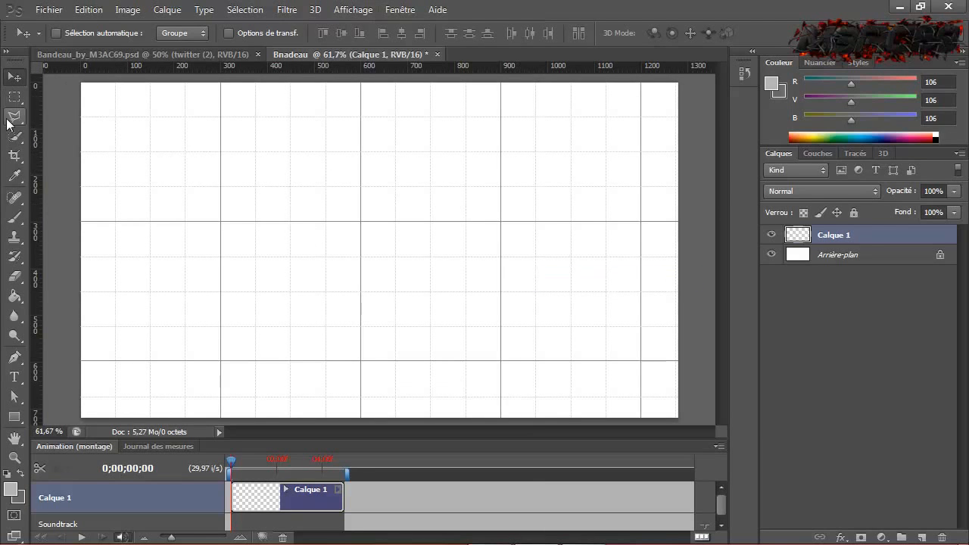
{"action": "left_click", "coordinate": [362, 9]}
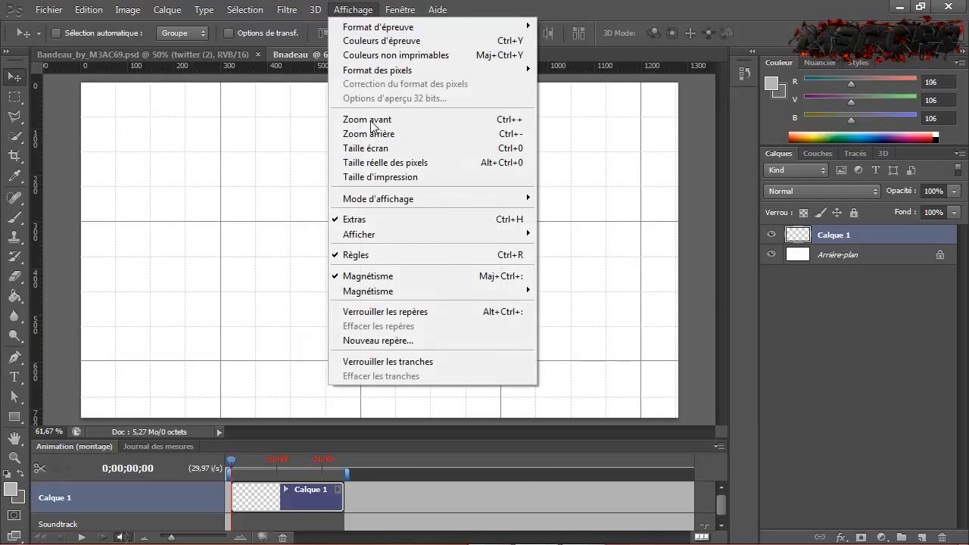
{"action": "mouse_move", "coordinate": [382, 236]}
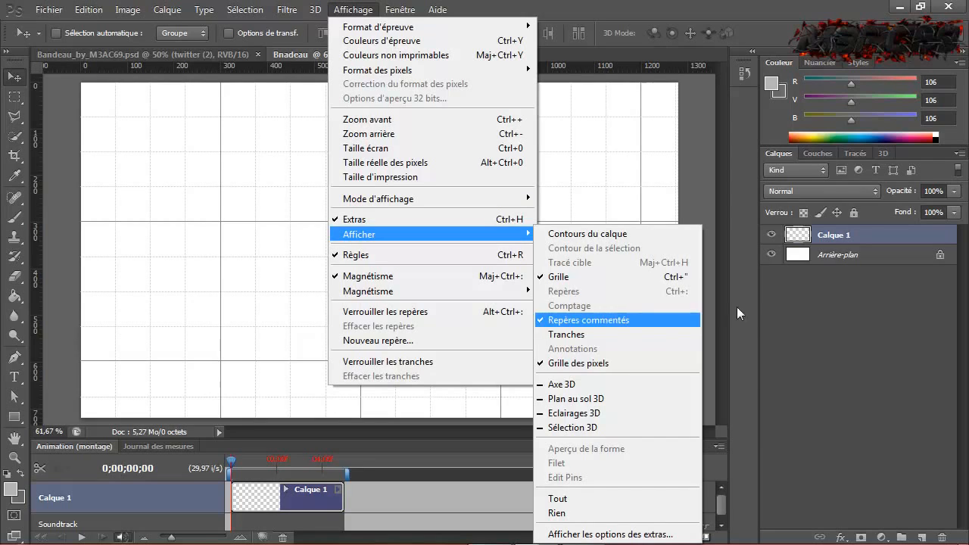
{"action": "left_click", "coordinate": [14, 86]}
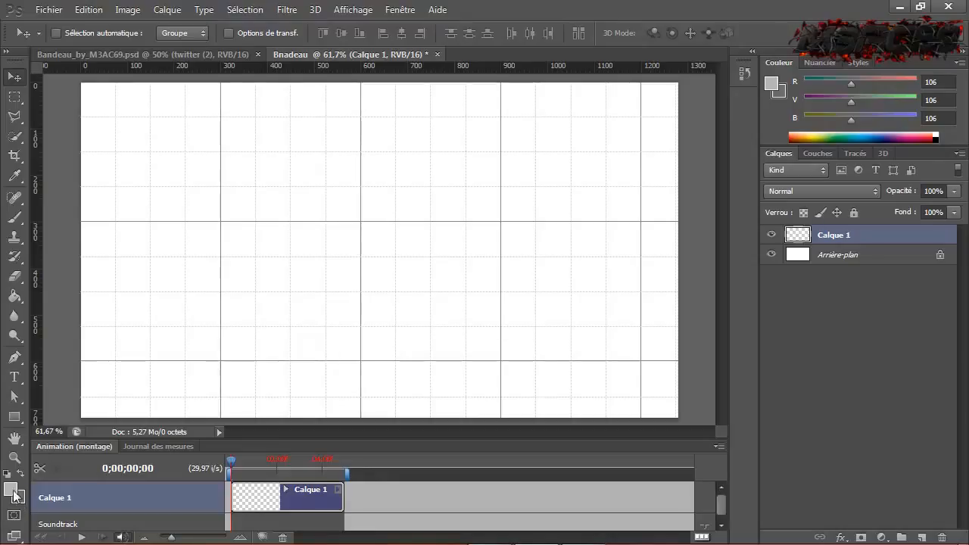
Reset the colours to default and use the Polygonal Lasso to select a slanted-end strip about 525 × 75 px in the canvas's upper-left corner.
{"action": "key", "text": "d"}
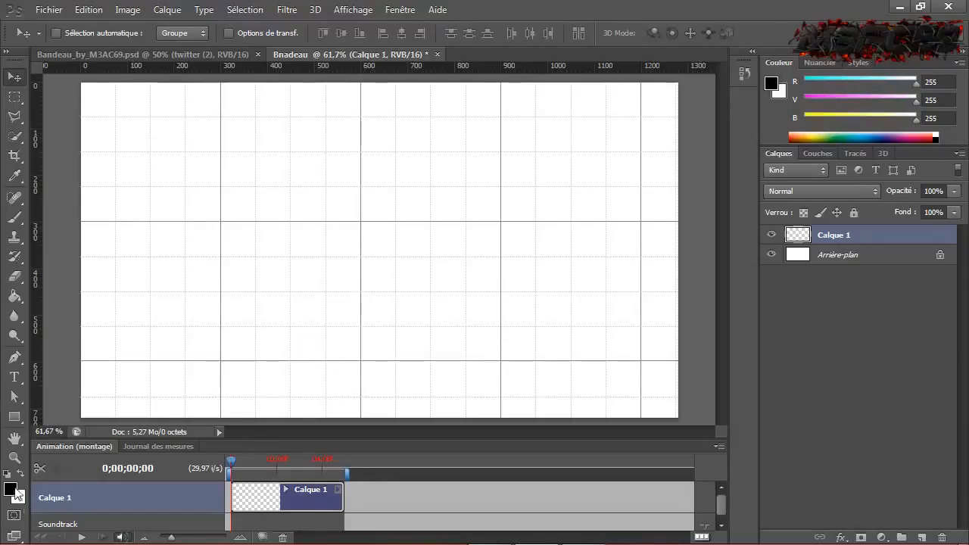
{"action": "left_click", "coordinate": [15, 120]}
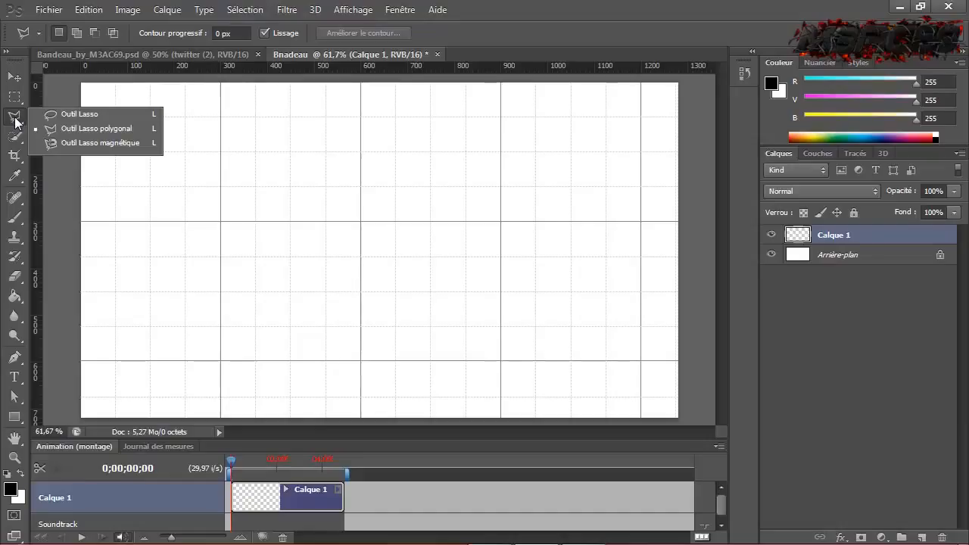
{"action": "left_click", "coordinate": [63, 127]}
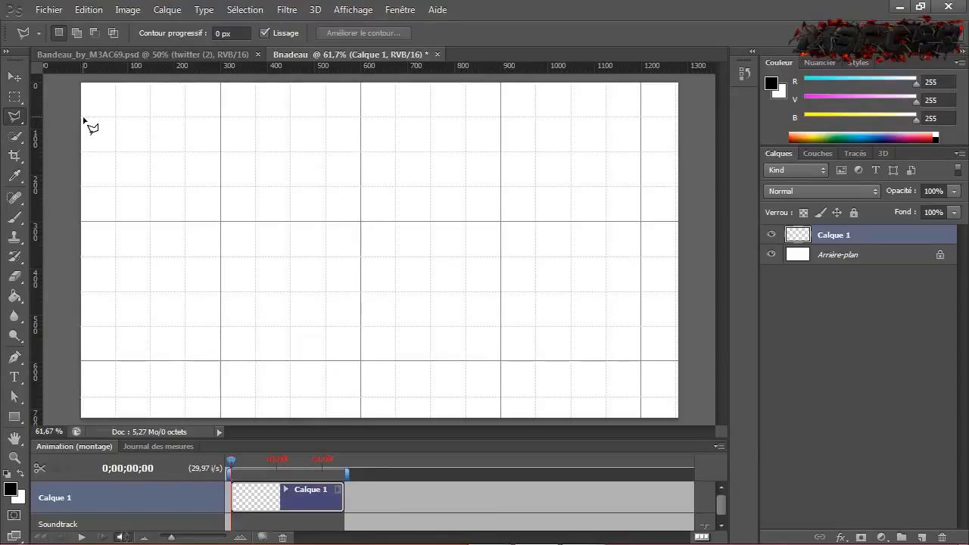
{"action": "left_click", "coordinate": [82, 117]}
{"action": "left_click", "coordinate": [293, 120]}
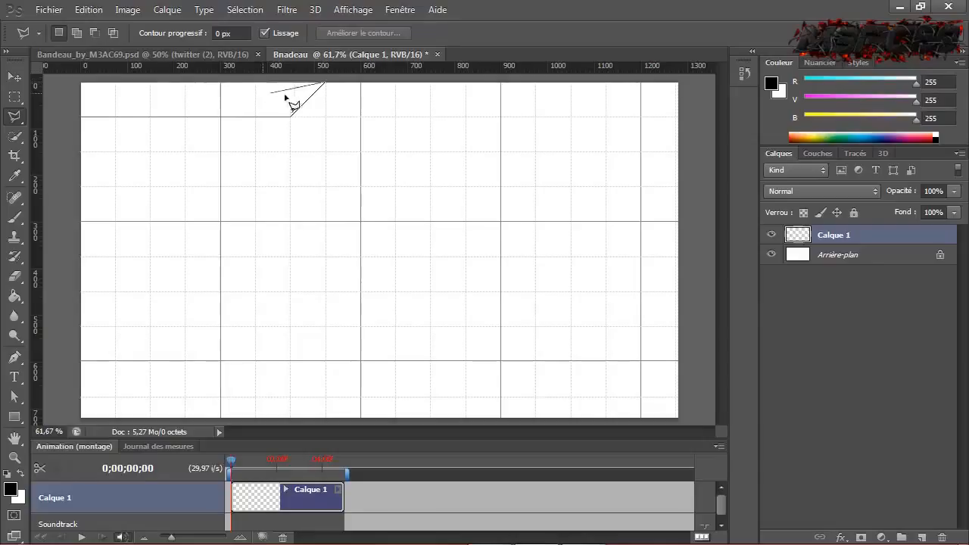
{"action": "left_click", "coordinate": [81, 84]}
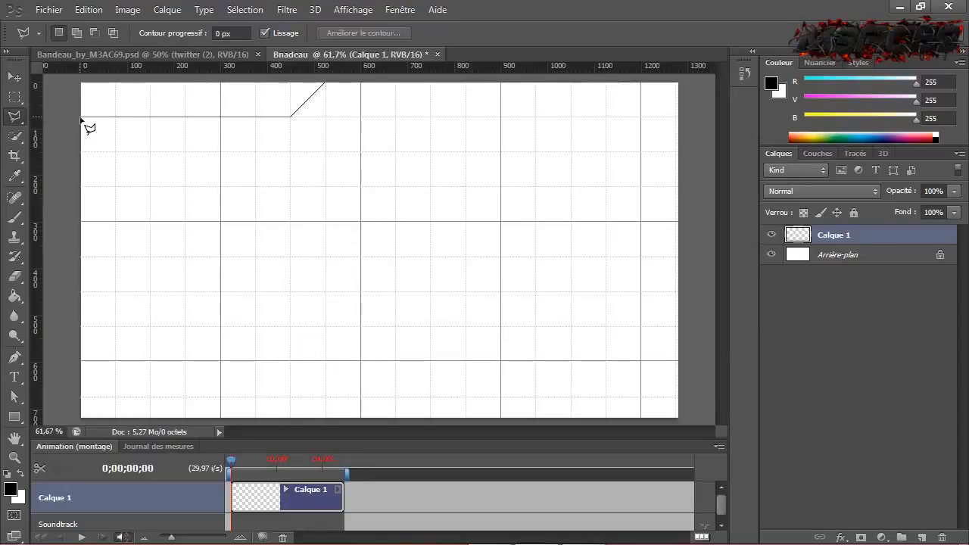
{"action": "left_click", "coordinate": [85, 122]}
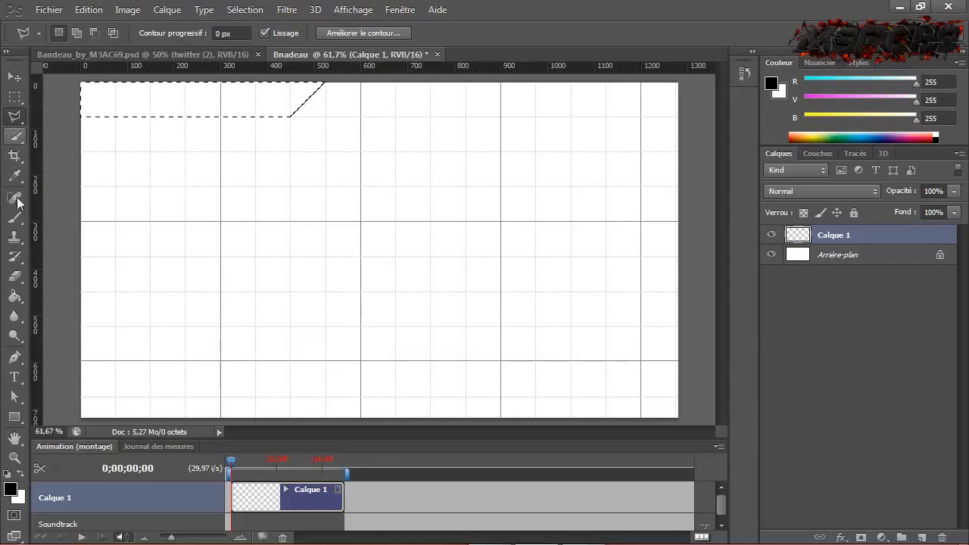
Choose mid-grey 626262 in the colour picker and swap it to the background colour.
{"action": "left_click", "coordinate": [15, 296]}
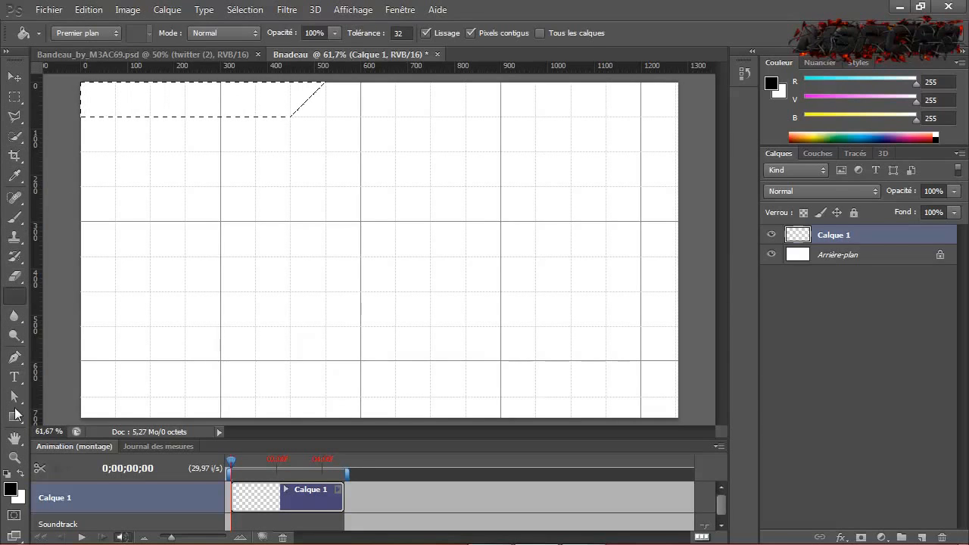
{"action": "left_click", "coordinate": [11, 488]}
{"action": "left_click_drag", "start_coordinate": [515, 350], "coordinate": [477, 368]}
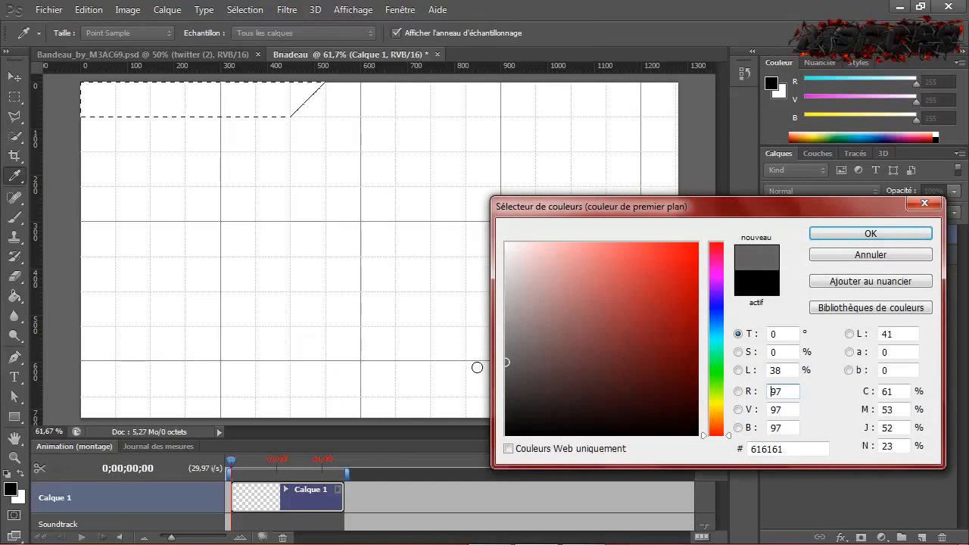
{"action": "left_click", "coordinate": [67, 274]}
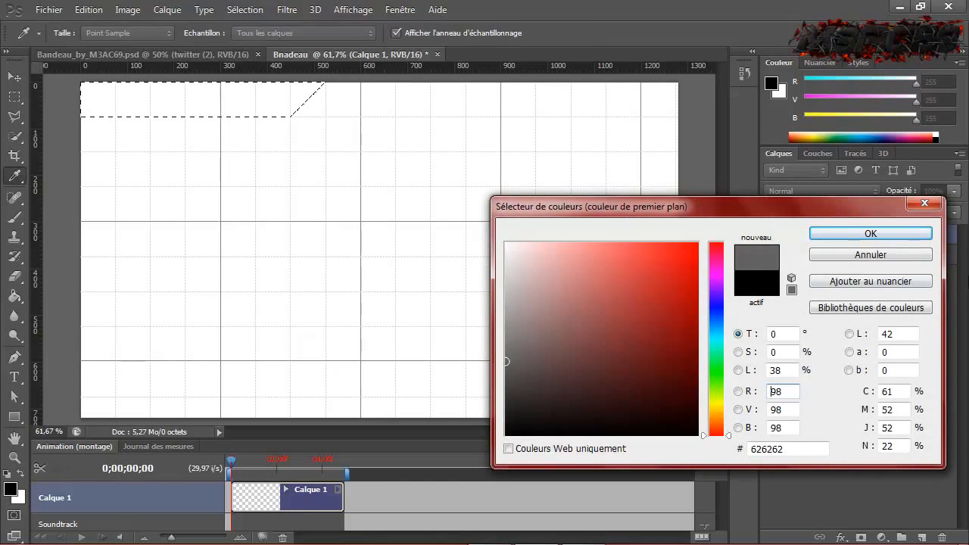
{"action": "left_click", "coordinate": [871, 234]}
{"action": "left_click", "coordinate": [19, 475]}
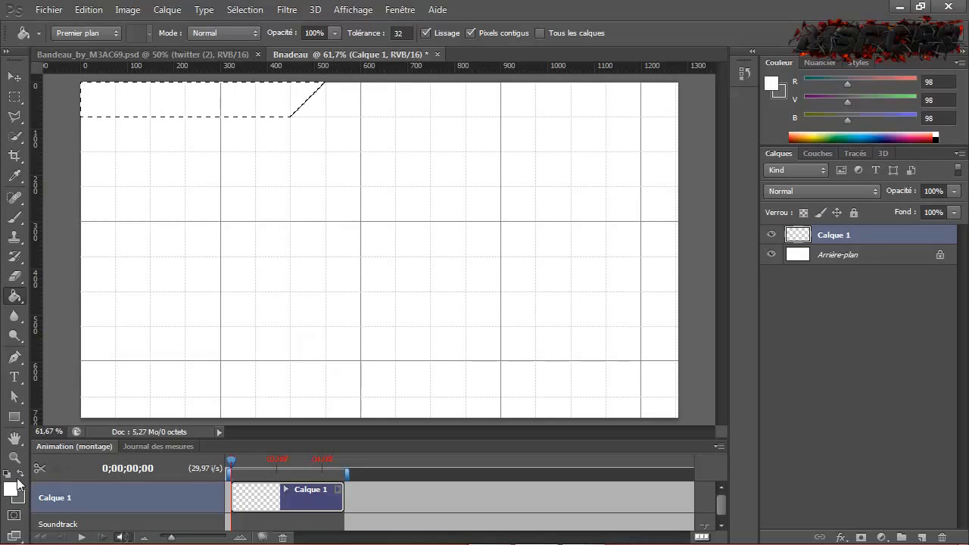
Set the foreground colour to dark grey, fill the selected strip with the Paint Bucket, and deselect it.
{"action": "left_click", "coordinate": [11, 488]}
{"action": "mouse_move", "coordinate": [518, 393]}
{"action": "left_mouse_down"}
{"action": "mouse_move", "coordinate": [505, 386]}
{"action": "mouse_move", "coordinate": [504, 402]}
{"action": "mouse_move", "coordinate": [503, 392]}
{"action": "left_mouse_up"}
{"action": "left_click", "coordinate": [518, 409]}
{"action": "left_click", "coordinate": [819, 236]}
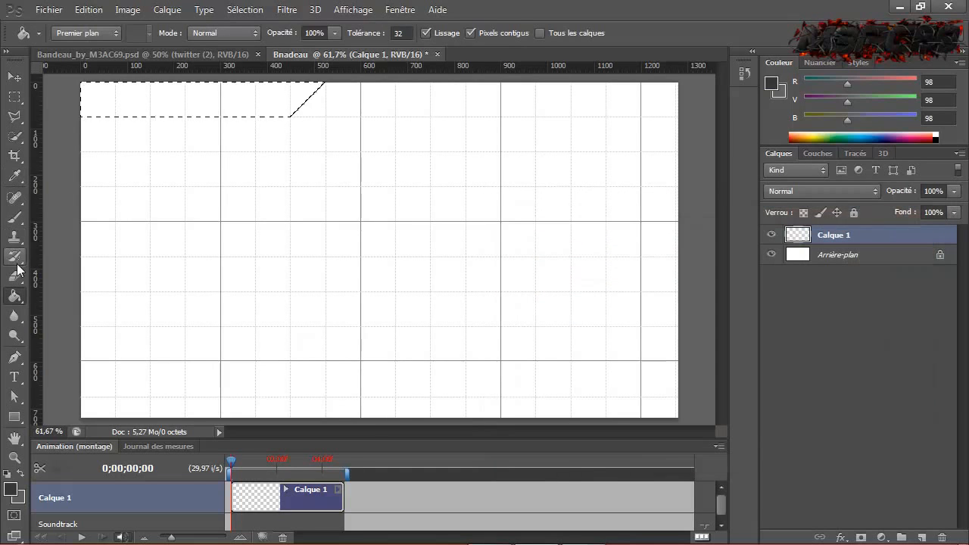
{"action": "left_click", "coordinate": [118, 108]}
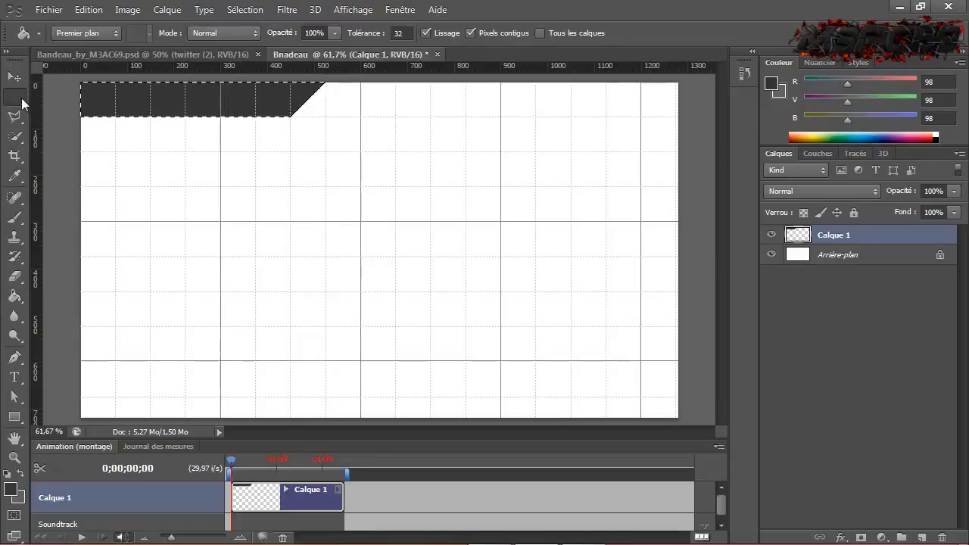
{"action": "left_click", "coordinate": [21, 99]}
{"action": "left_click", "coordinate": [72, 125]}
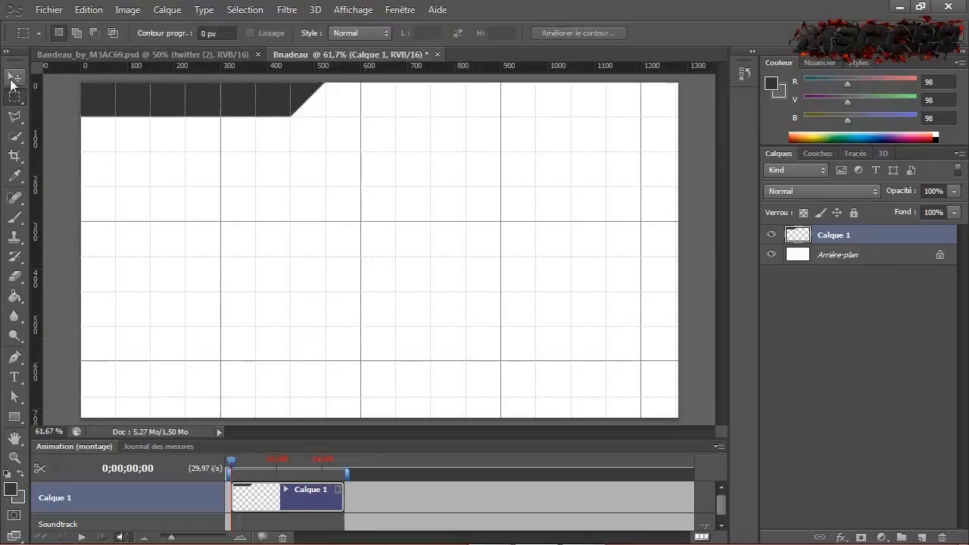
{"action": "left_click", "coordinate": [14, 76]}
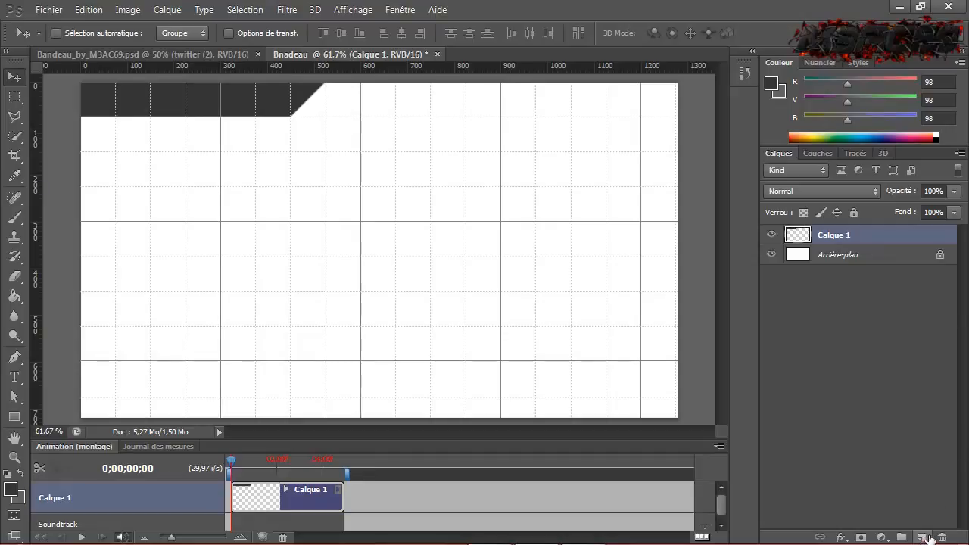
Create a new layer and use the Polygonal Lasso to select an inverted trapezoid about 375 × 75 px, starting at the strip's slanted tip.
{"action": "left_click", "coordinate": [923, 537]}
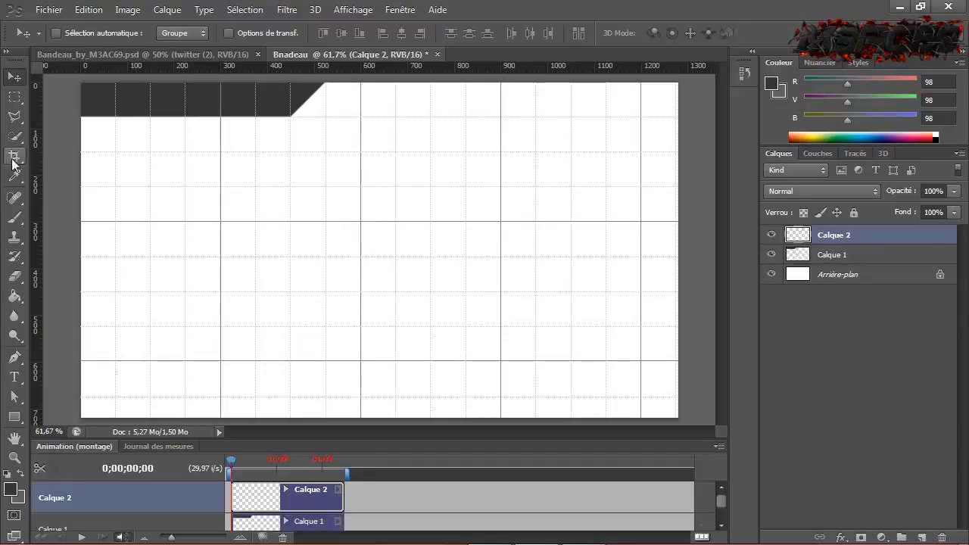
{"action": "left_click", "coordinate": [16, 118]}
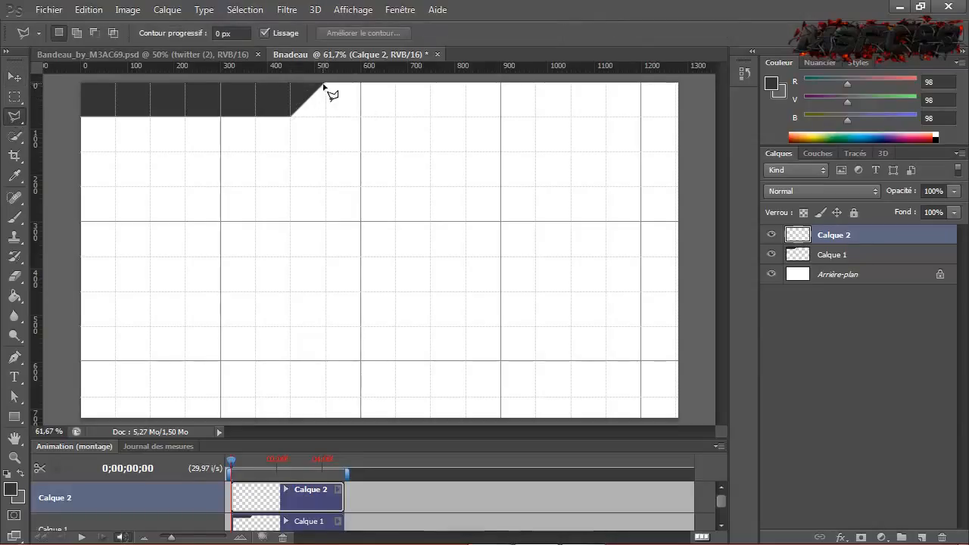
{"action": "left_click", "coordinate": [326, 83]}
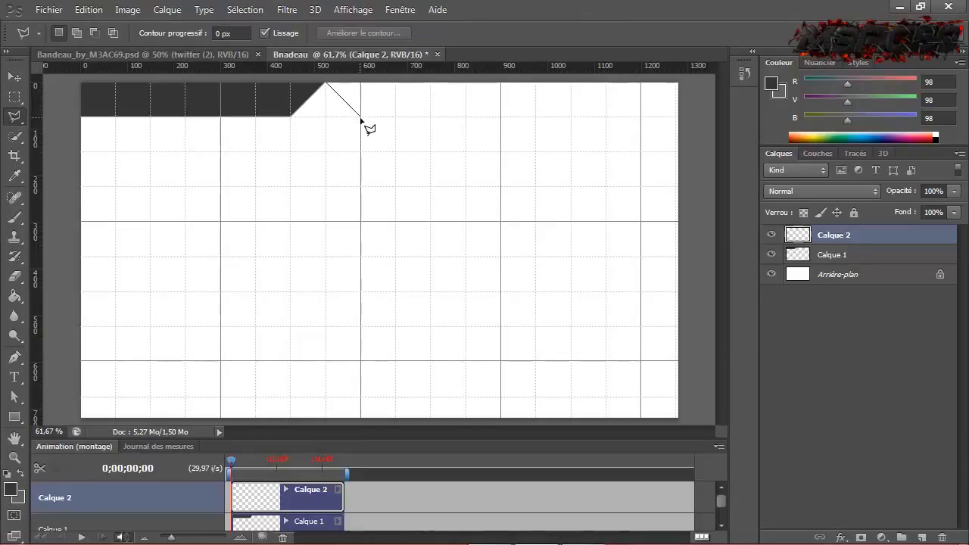
{"action": "left_click", "coordinate": [361, 117]}
{"action": "left_click", "coordinate": [466, 116]}
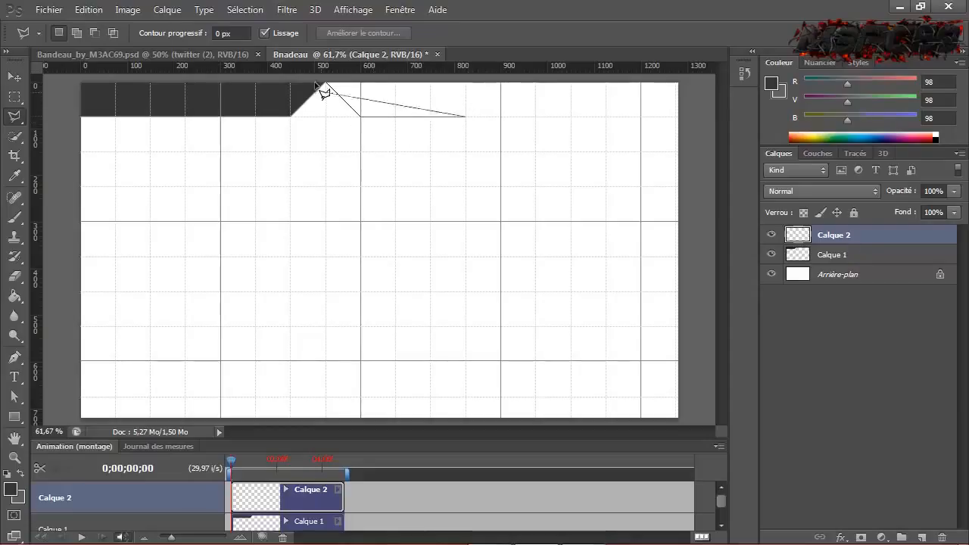
{"action": "left_click", "coordinate": [500, 83]}
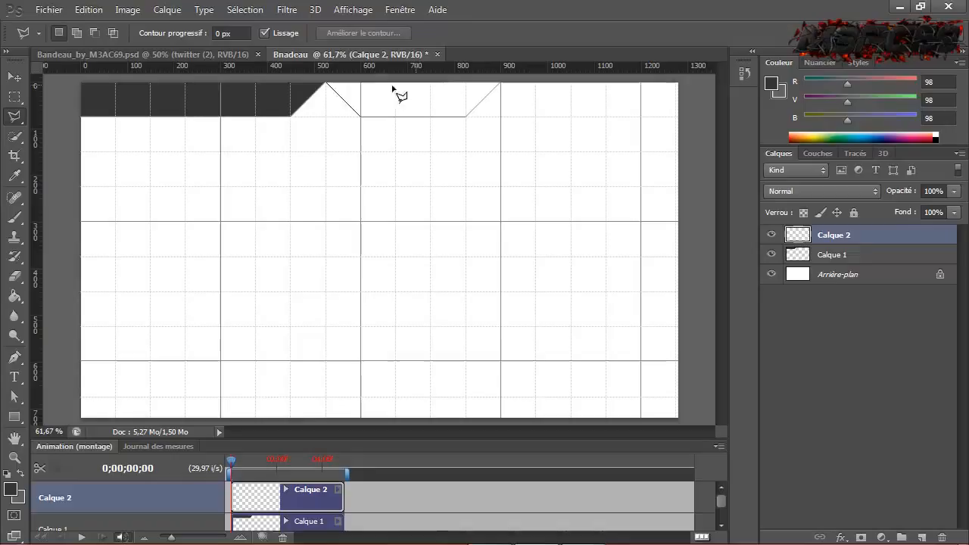
{"action": "left_click", "coordinate": [327, 84]}
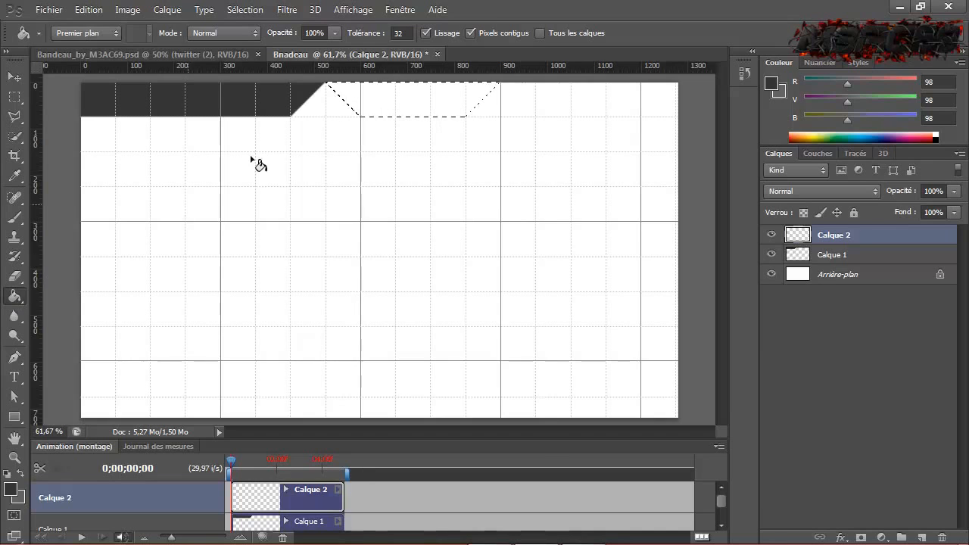
Fill the selected trapezoid with dark grey, deselect it, and shift it about 38 px left towards the first strip.
{"action": "left_click", "coordinate": [386, 113]}
{"action": "left_click", "coordinate": [15, 97]}
{"action": "key", "text": "ctrl+d"}
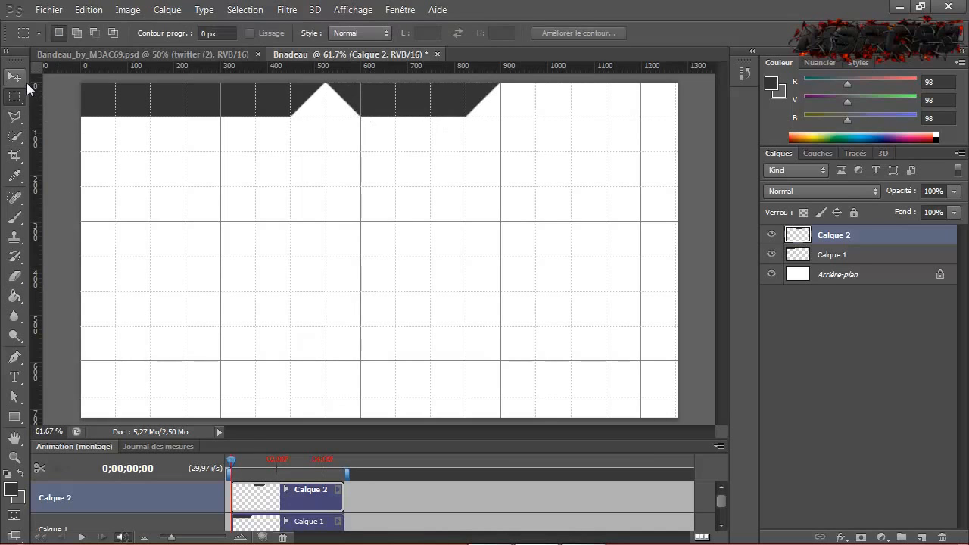
{"action": "left_click", "coordinate": [14, 76]}
{"action": "left_click_drag", "start_coordinate": [408, 115], "coordinate": [389, 114]}
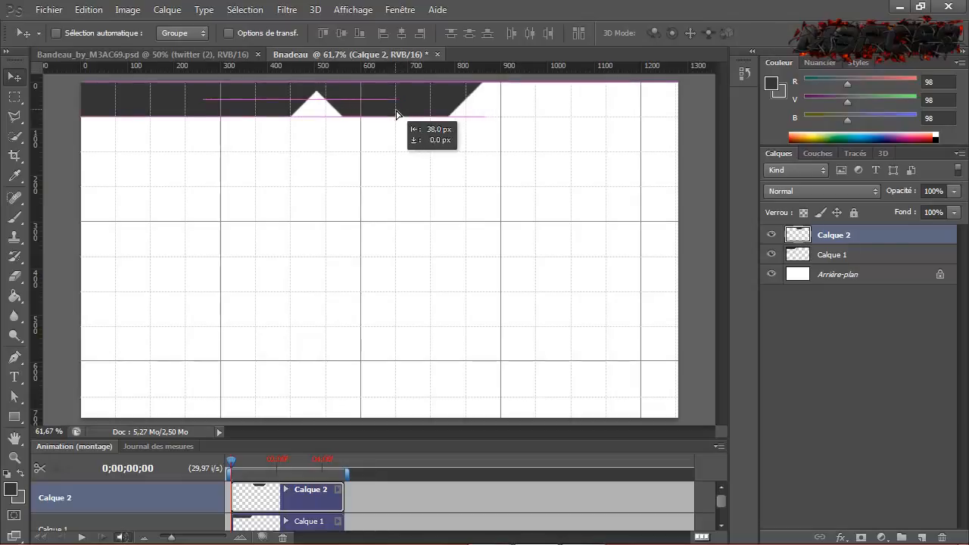
Swap the foreground and background colours, and add an outside stroke of 1 px to Calque 1.
{"action": "left_click", "coordinate": [863, 262]}
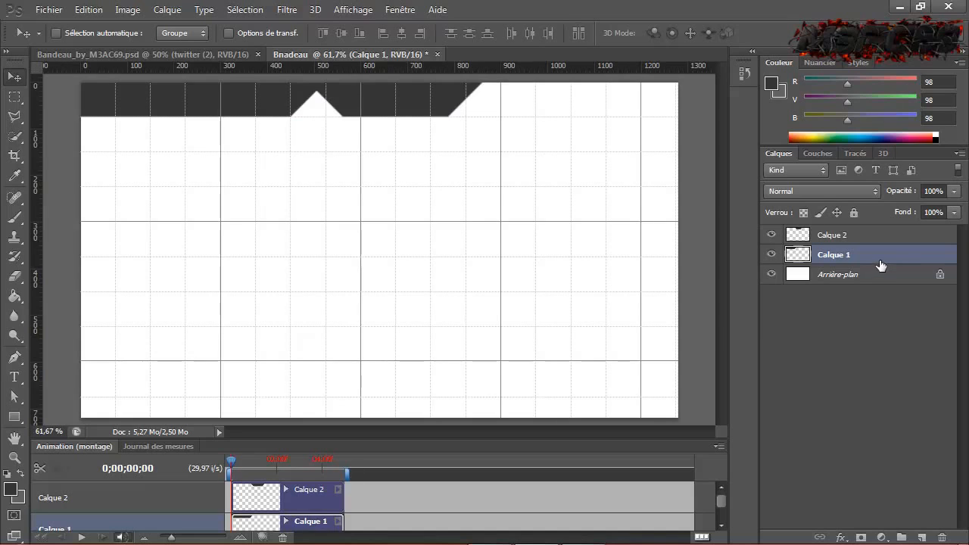
{"action": "left_click", "coordinate": [25, 475]}
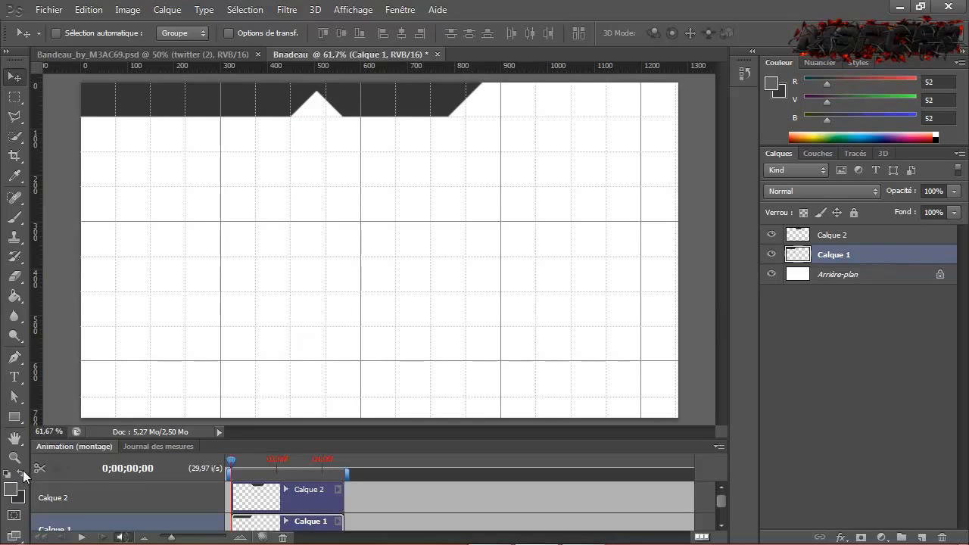
{"action": "key", "text": "h"}
{"action": "double_click", "coordinate": [871, 255]}
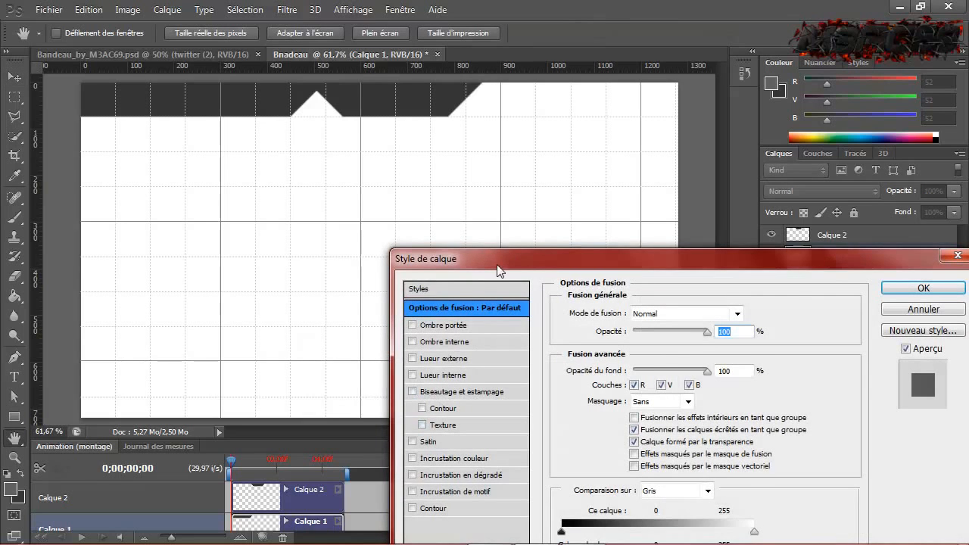
{"action": "left_click_drag", "start_coordinate": [499, 271], "coordinate": [492, 141]}
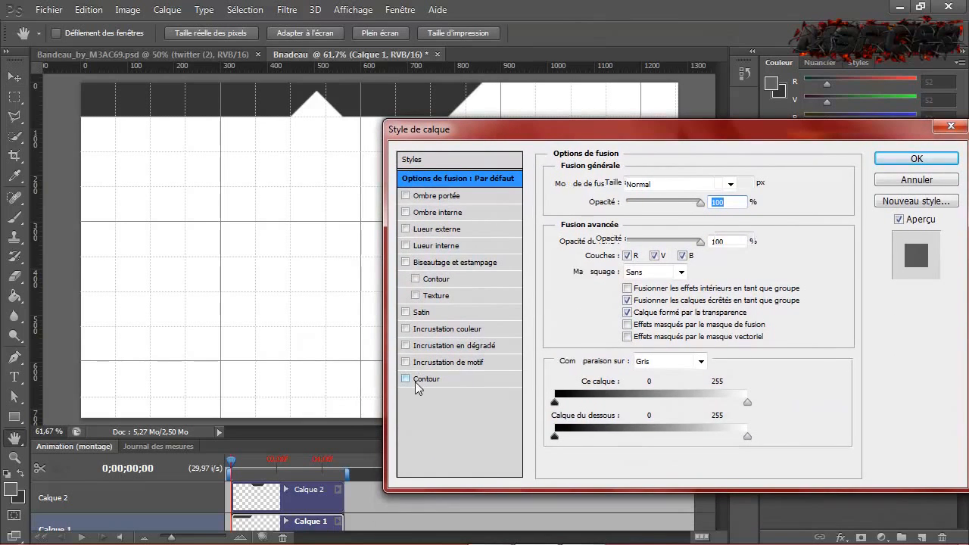
{"action": "left_click", "coordinate": [421, 379]}
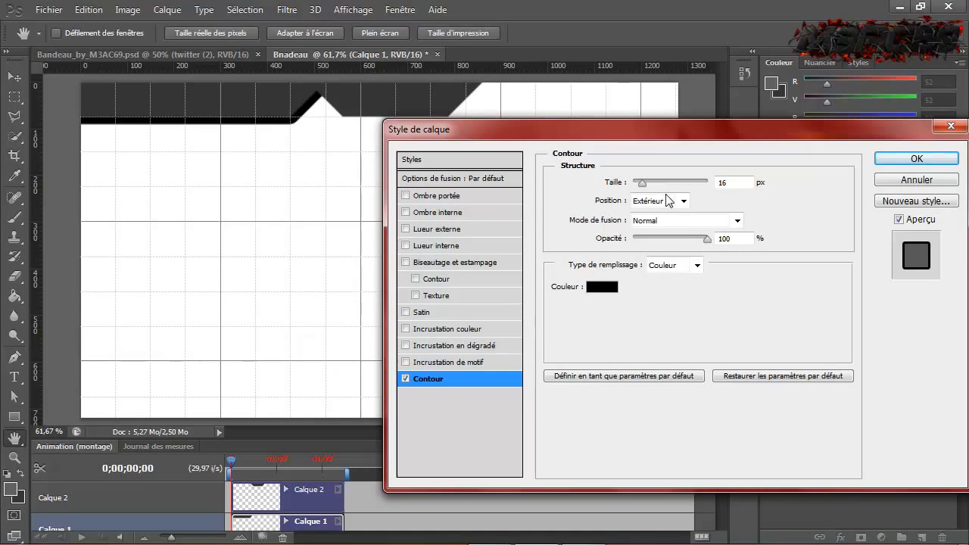
{"action": "key", "text": "BackSpace"}
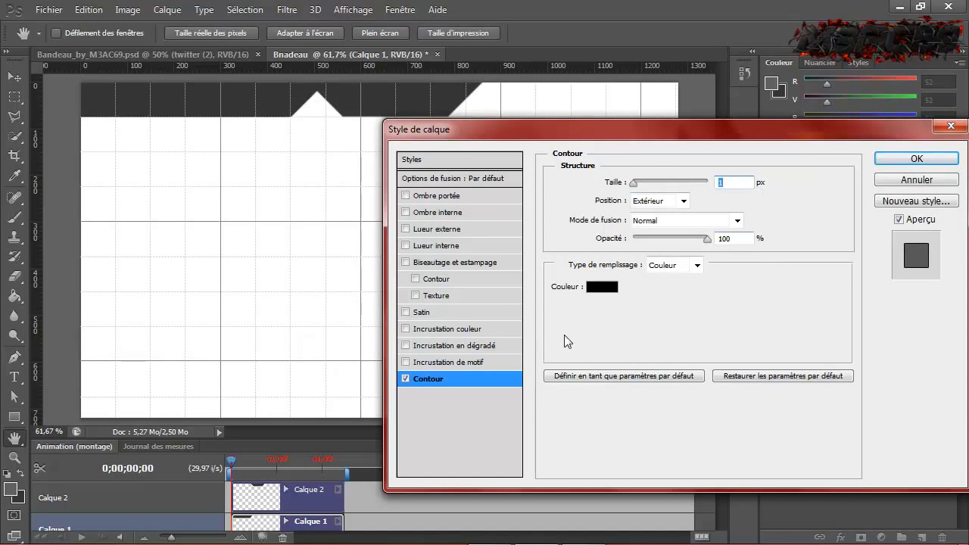
Set Calque 1's stroke colour to mid-grey 626262 and apply the layer style.
{"action": "left_click", "coordinate": [612, 288]}
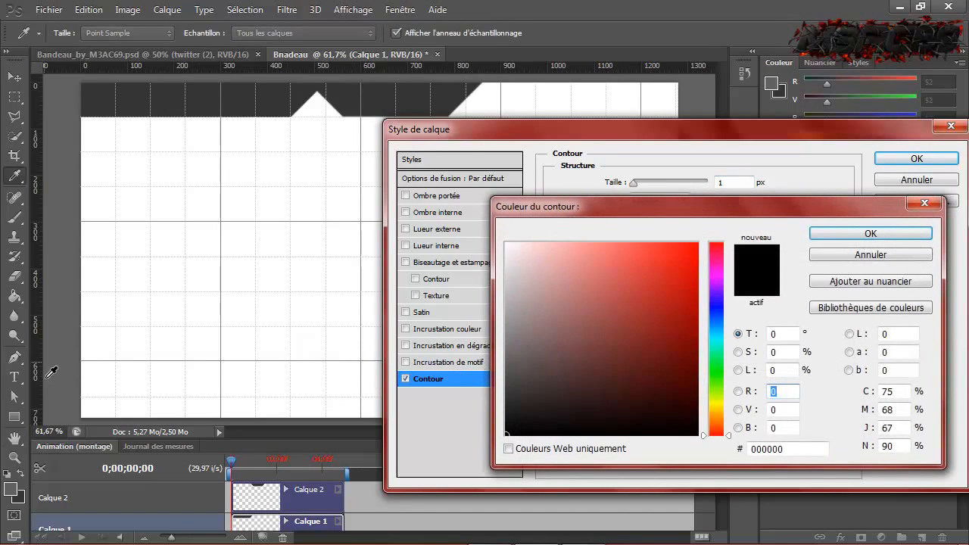
{"action": "left_click", "coordinate": [63, 386]}
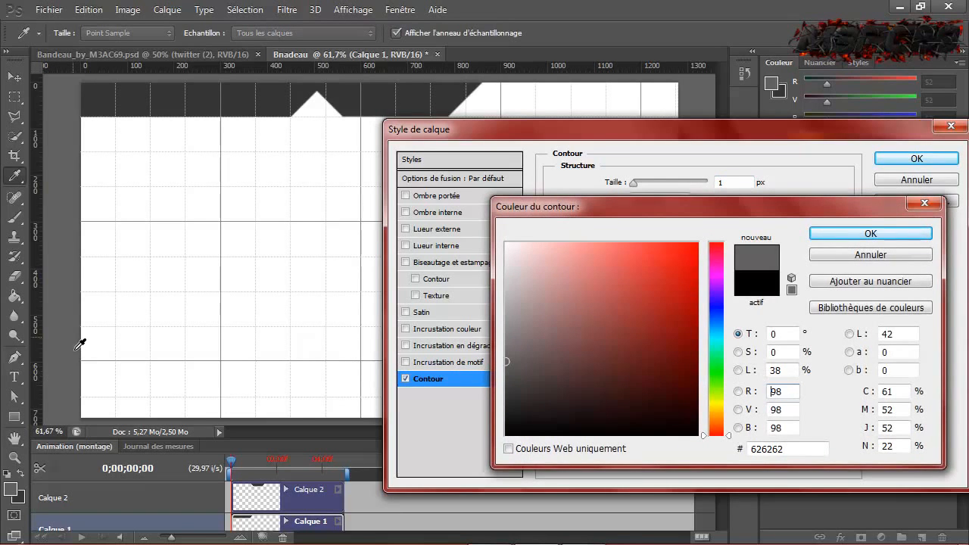
{"action": "left_click", "coordinate": [871, 233]}
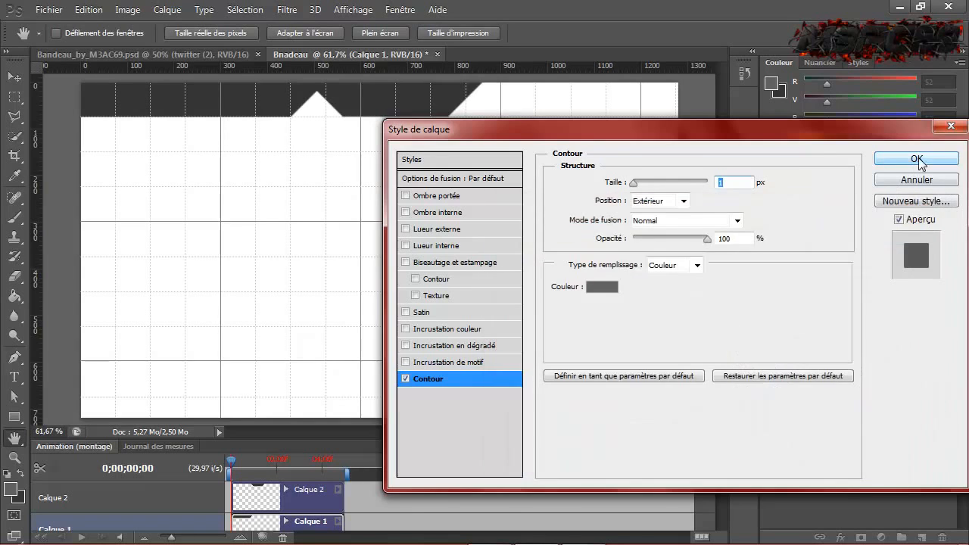
{"action": "left_click", "coordinate": [917, 158]}
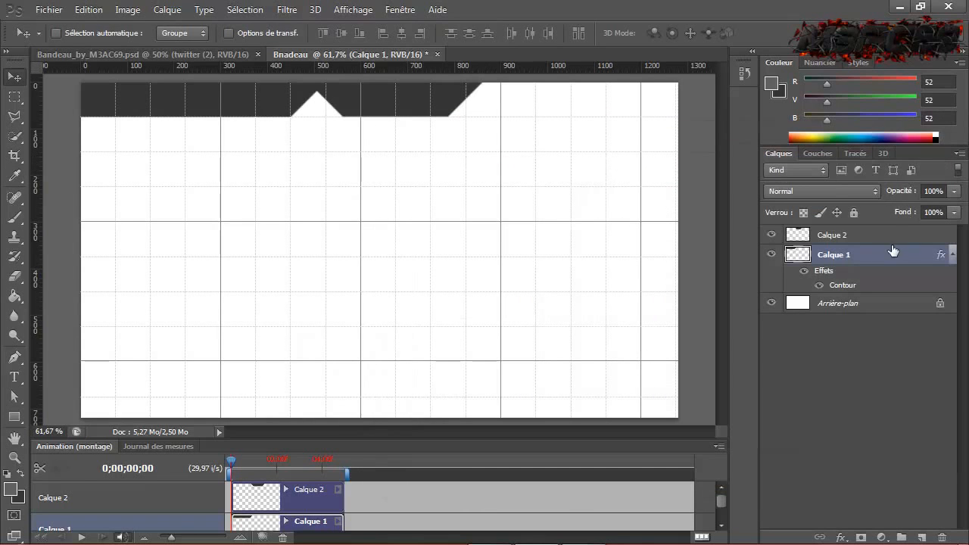
Select Calque 2 and hide the grid over the canvas.
{"action": "left_click", "coordinate": [873, 241]}
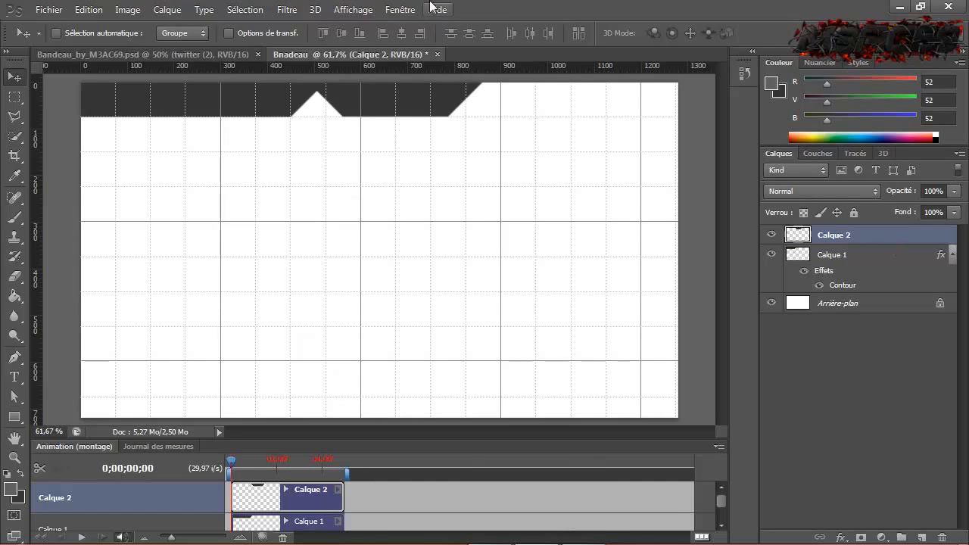
{"action": "left_click", "coordinate": [402, 11]}
{"action": "mouse_move", "coordinate": [353, 11]}
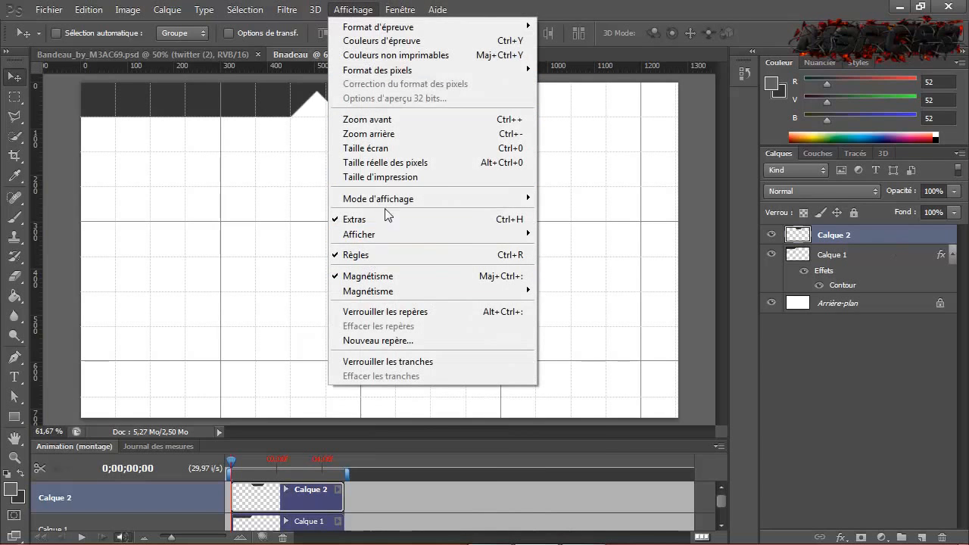
{"action": "mouse_move", "coordinate": [392, 236]}
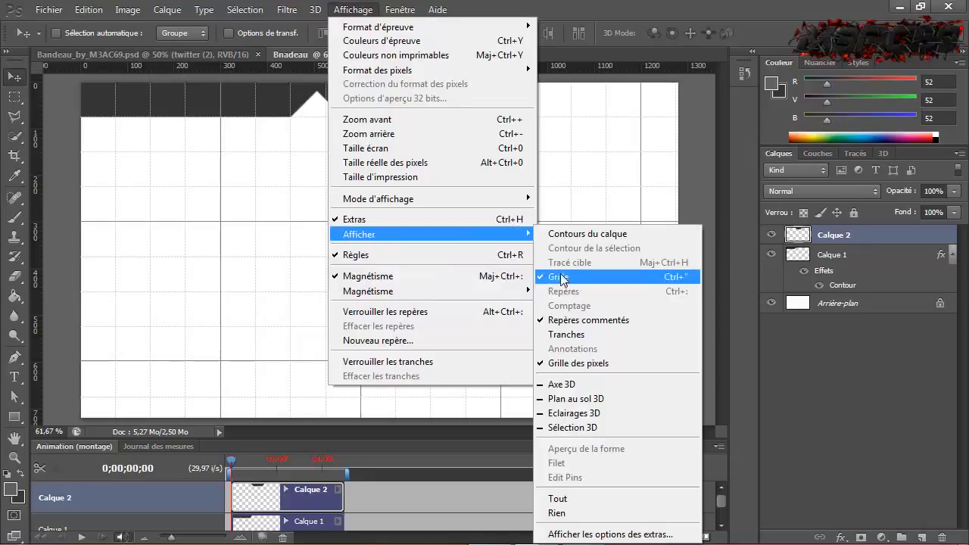
{"action": "left_click", "coordinate": [561, 278]}
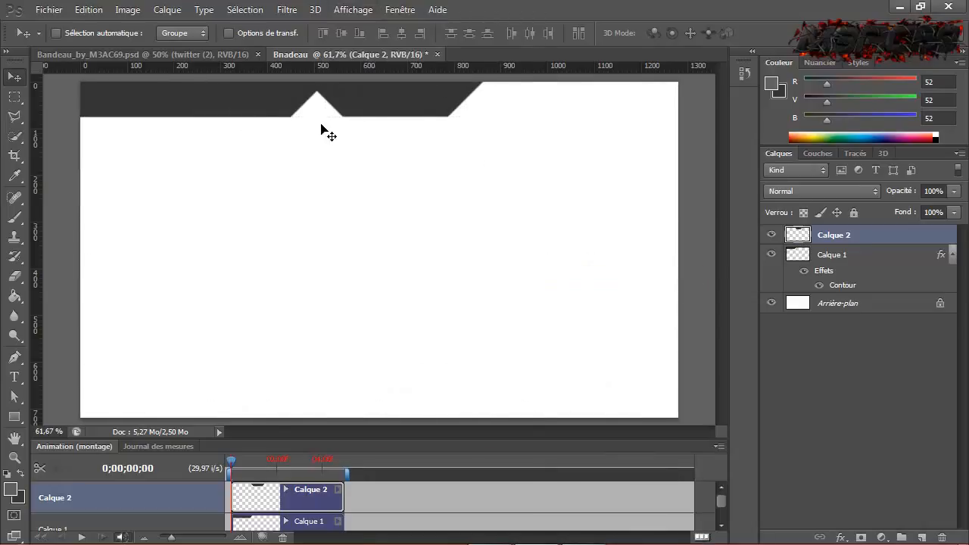
Place Calque 2 beneath Calque 1 and shift its trapezoid slightly further left under the first strip.
{"action": "mouse_move", "coordinate": [377, 108]}
{"action": "left_mouse_down"}
{"action": "mouse_move", "coordinate": [359, 112]}
{"action": "mouse_move", "coordinate": [384, 107]}
{"action": "left_mouse_up"}
{"action": "left_click_drag", "start_coordinate": [866, 247], "coordinate": [950, 294]}
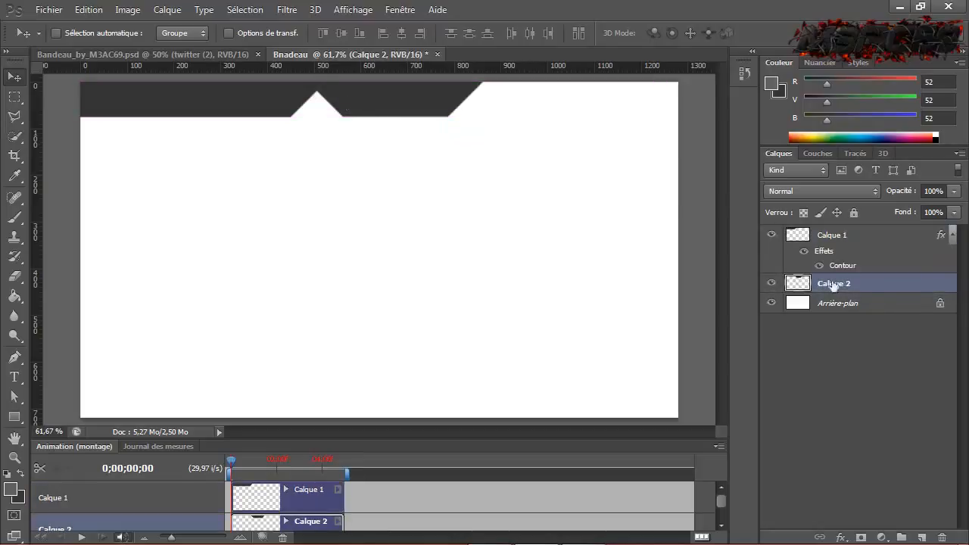
{"action": "left_click_drag", "start_coordinate": [394, 119], "coordinate": [385, 108]}
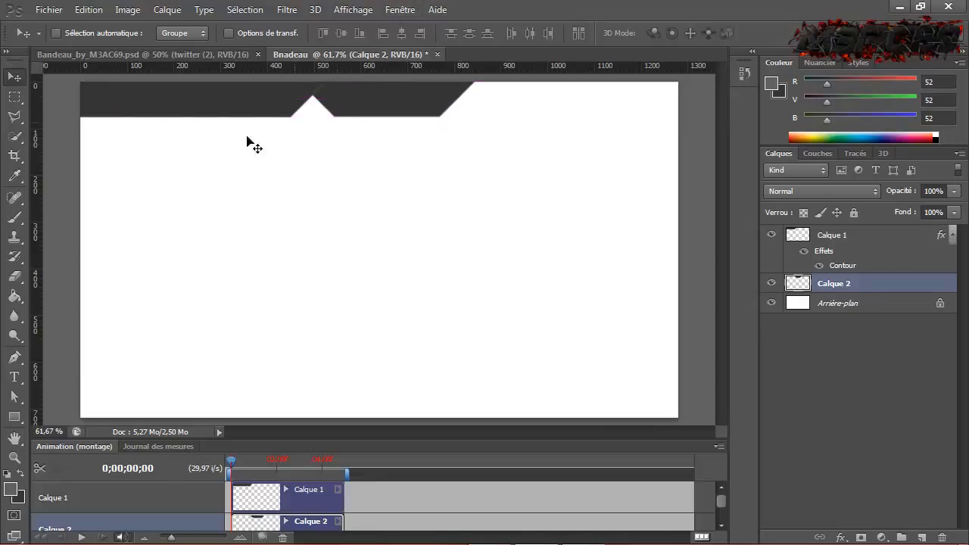
Display the grid again and delete the trapezoid layer Calque 2.
{"action": "left_click", "coordinate": [353, 10]}
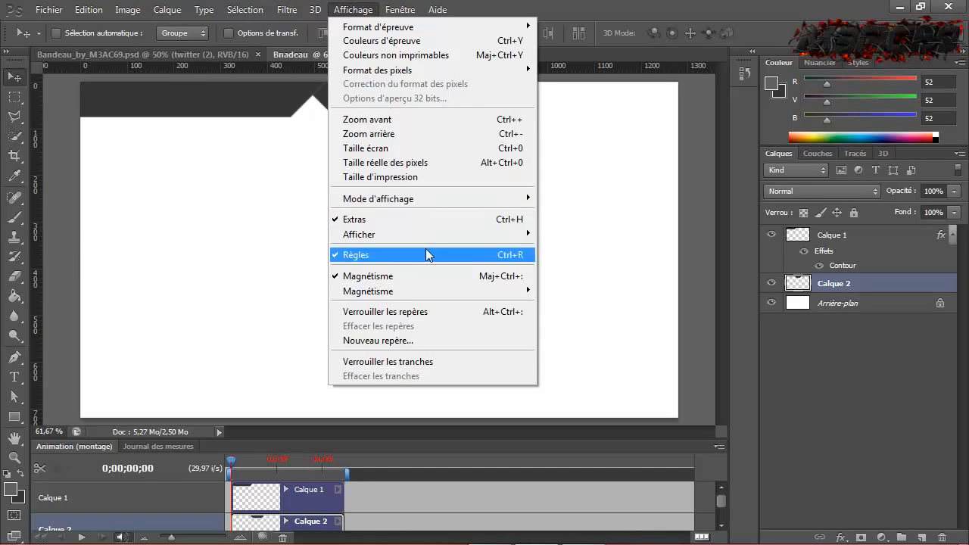
{"action": "mouse_move", "coordinate": [429, 231]}
{"action": "left_click", "coordinate": [575, 277]}
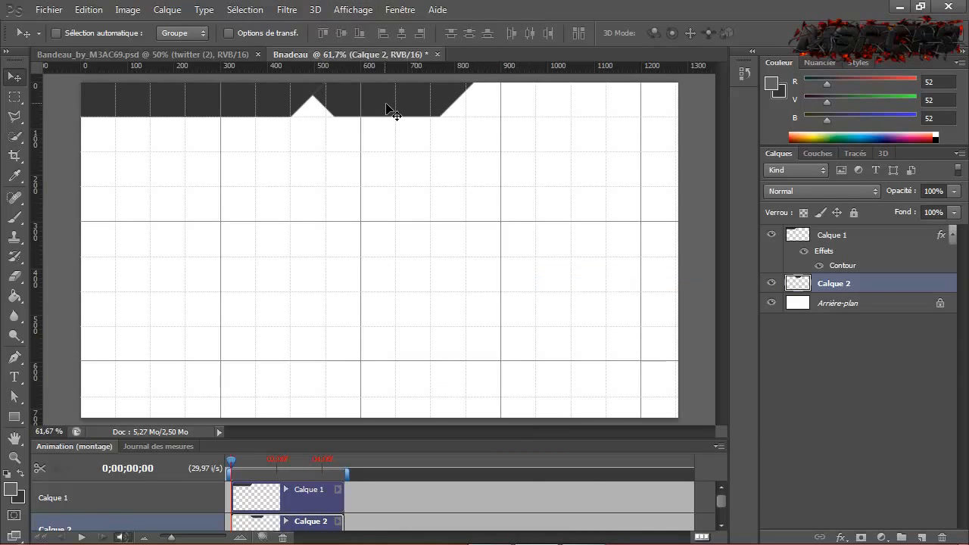
{"action": "left_click_drag", "start_coordinate": [387, 108], "coordinate": [397, 107]}
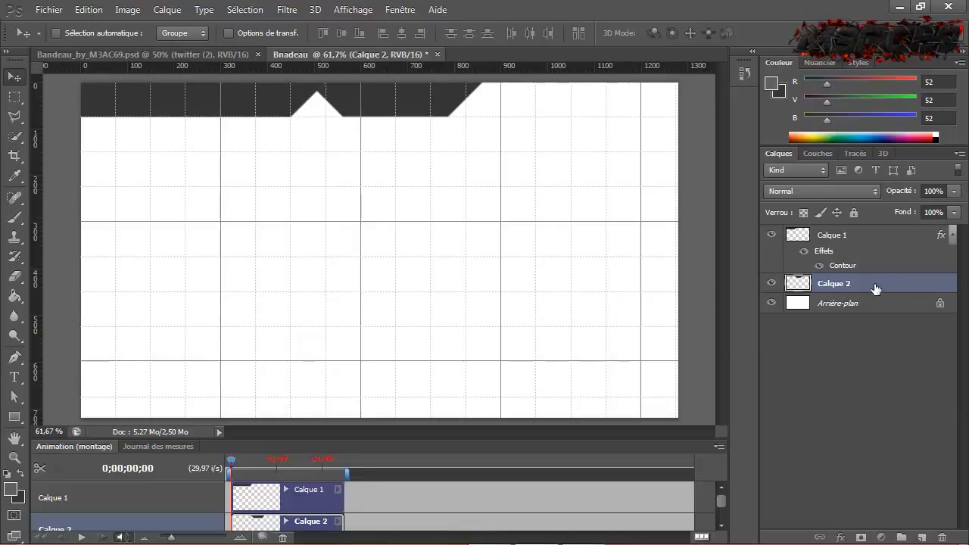
{"action": "key", "text": "Delete"}
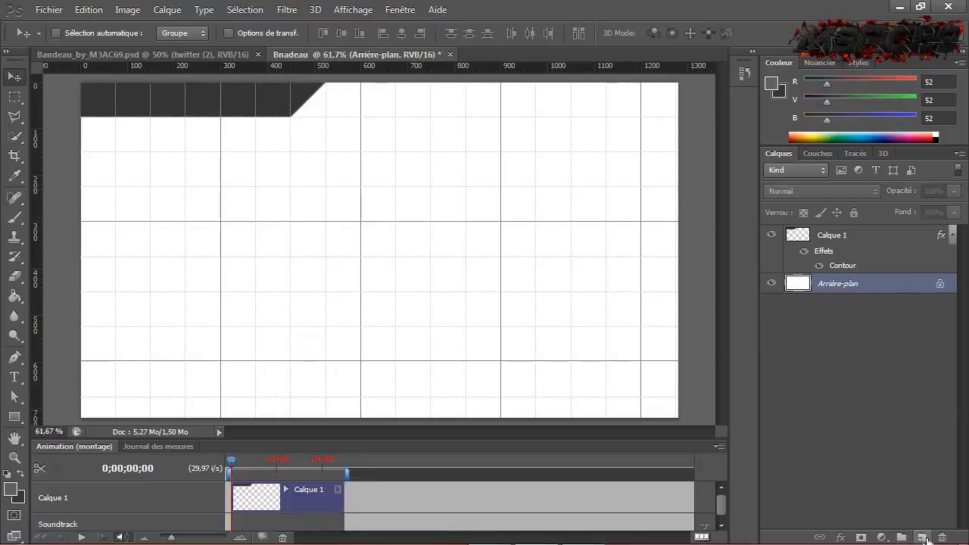
Create a new layer beneath Calque 1 and select an inverted trapezoid about 375 × 75 px overlapping the first strip's slanted end.
{"action": "left_click", "coordinate": [922, 538]}
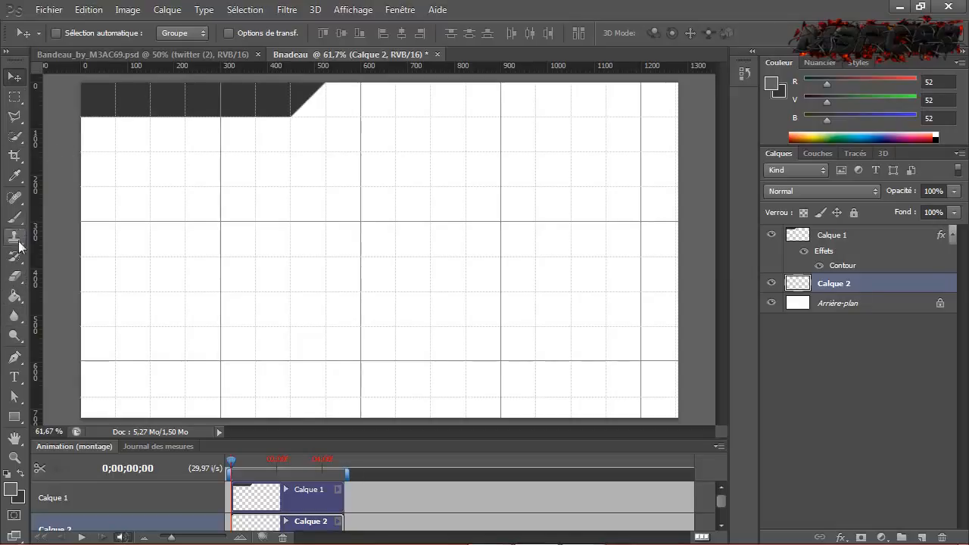
{"action": "left_click", "coordinate": [14, 116]}
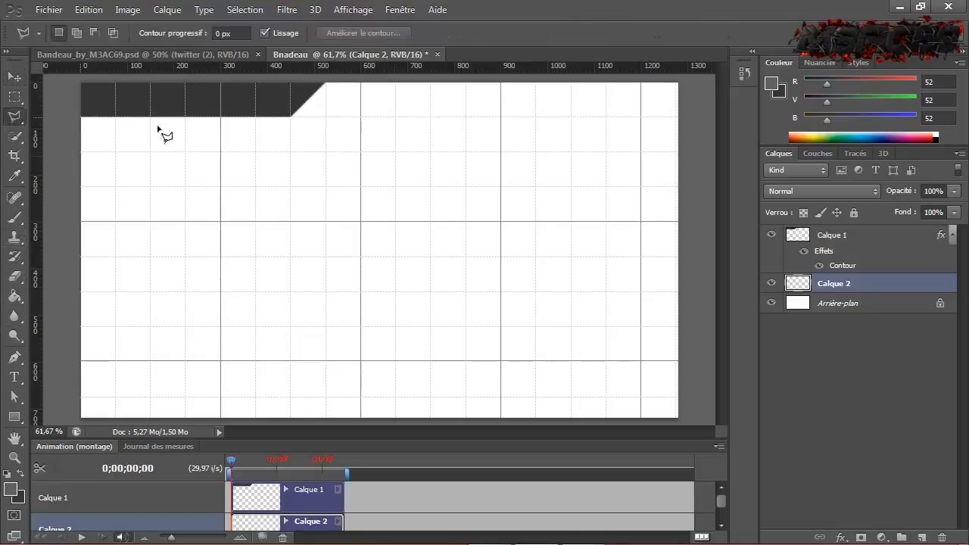
{"action": "left_click", "coordinate": [293, 84]}
{"action": "left_click", "coordinate": [431, 117]}
{"action": "left_click", "coordinate": [466, 84]}
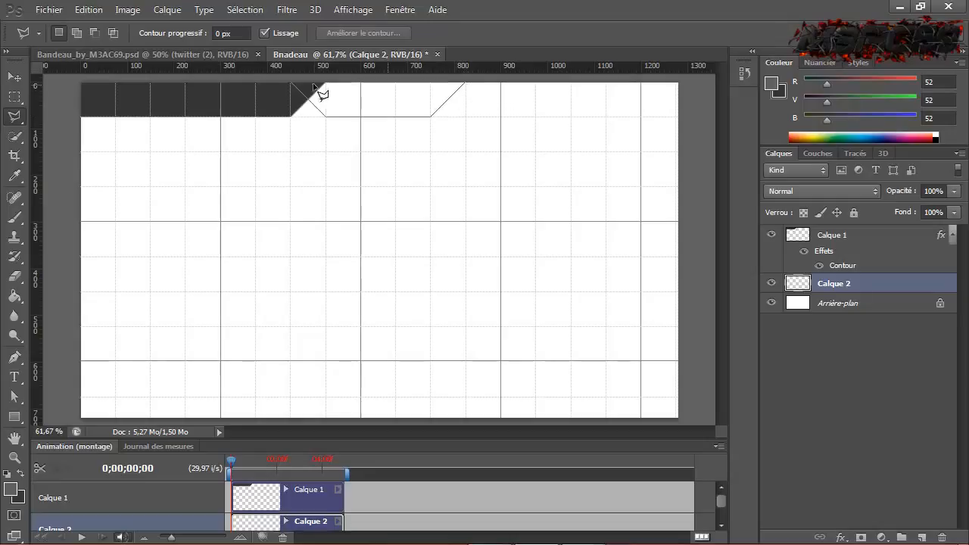
{"action": "left_click", "coordinate": [295, 86]}
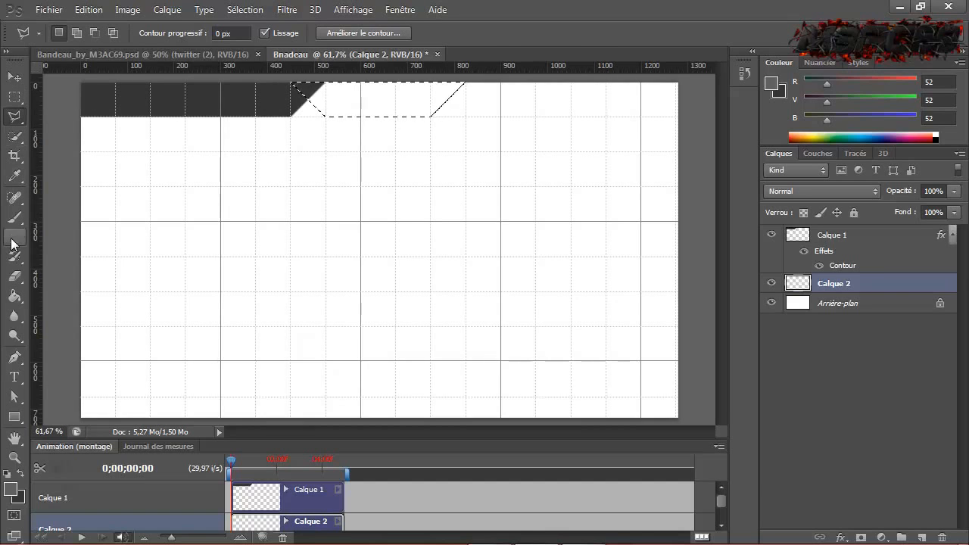
Make dark grey the foreground colour and fill the selected trapezoid with the Paint Bucket.
{"action": "left_click", "coordinate": [14, 297]}
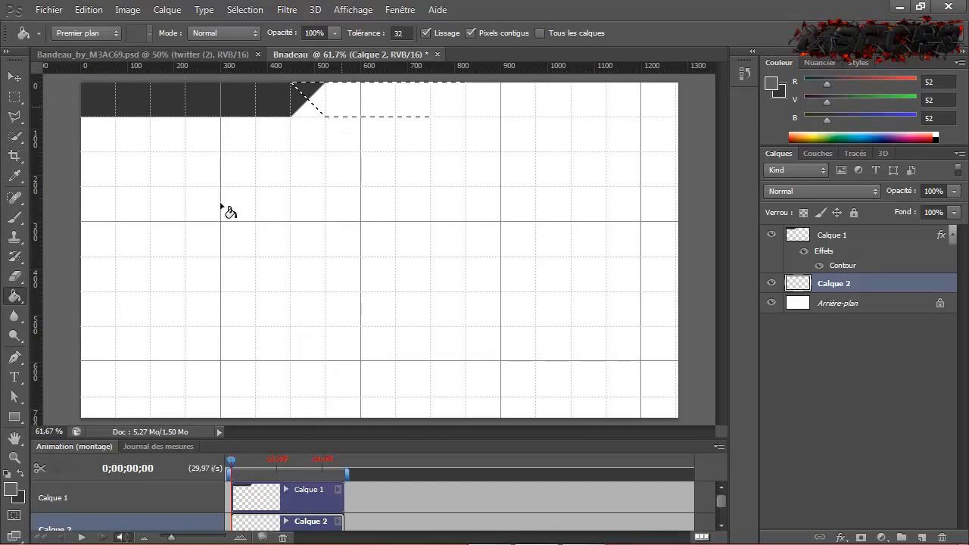
{"action": "left_click", "coordinate": [20, 473]}
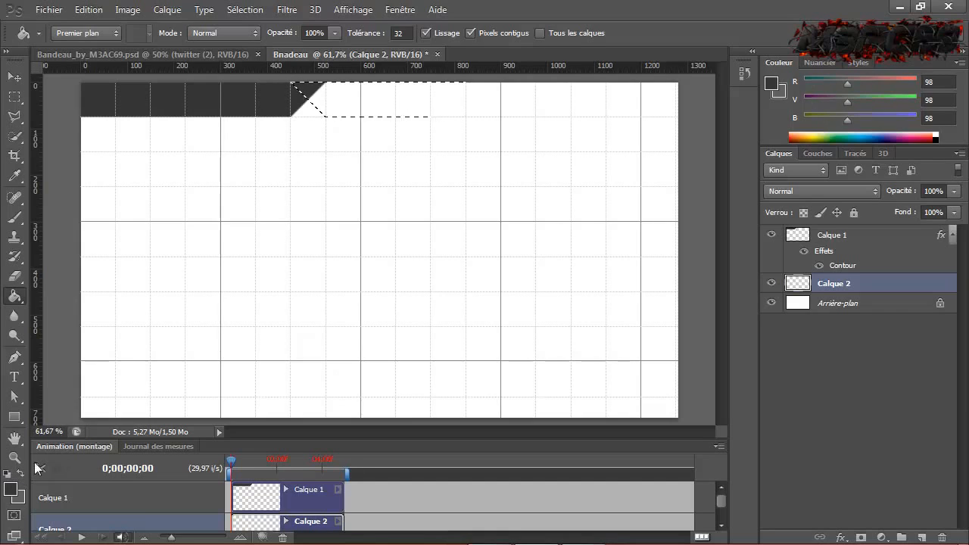
{"action": "left_click", "coordinate": [367, 103]}
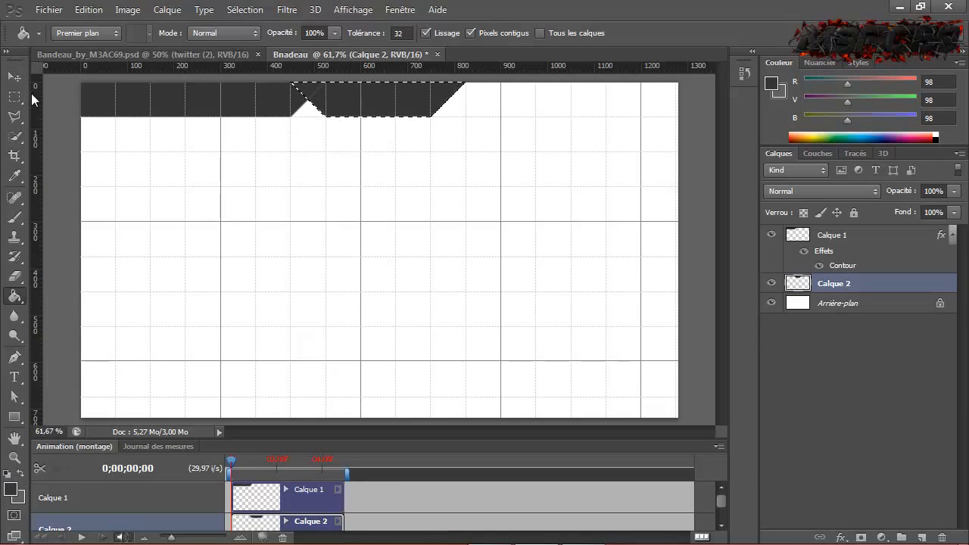
Deselect the filled inverted trapezoid on Calque 2.
{"action": "left_click", "coordinate": [15, 98]}
{"action": "key", "text": "ctrl+d"}
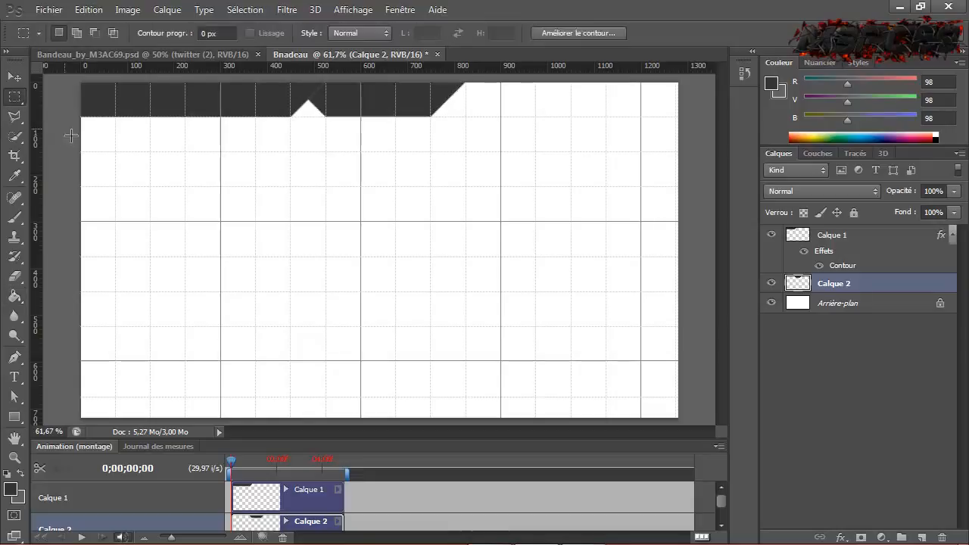
{"action": "left_click", "coordinate": [15, 76]}
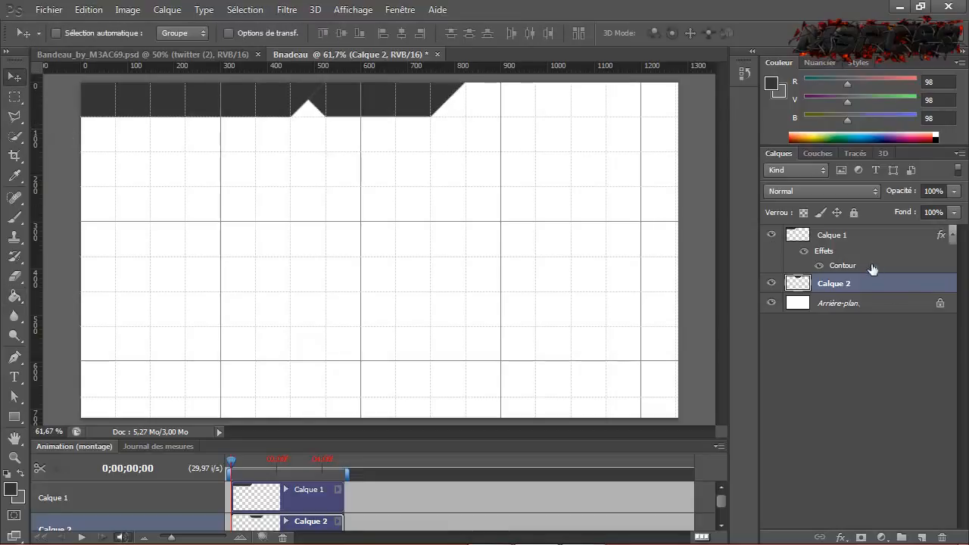
Create a new layer above Calque 1 and select a 75 px high strip, slanted from about x = 750 px, to the canvas's right edge.
{"action": "left_click", "coordinate": [856, 235]}
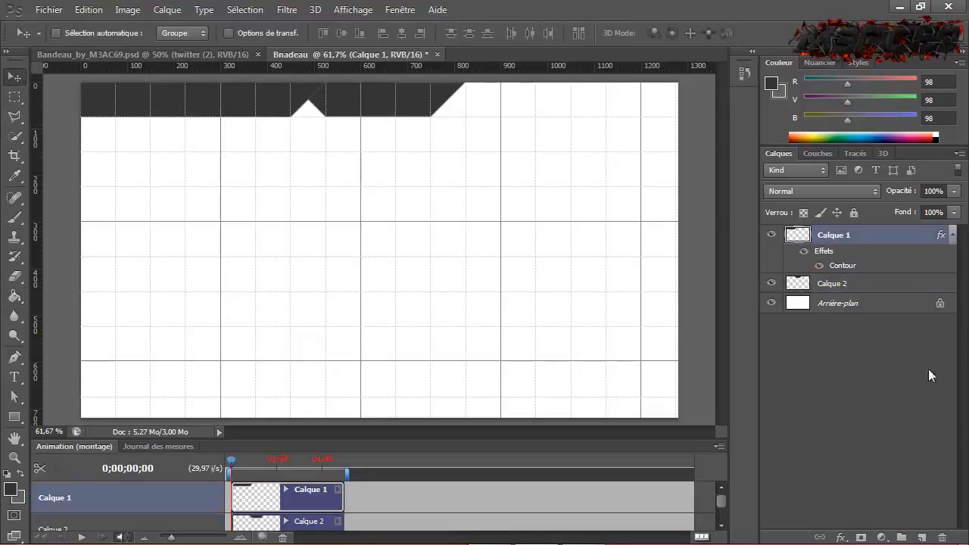
{"action": "left_click", "coordinate": [923, 537]}
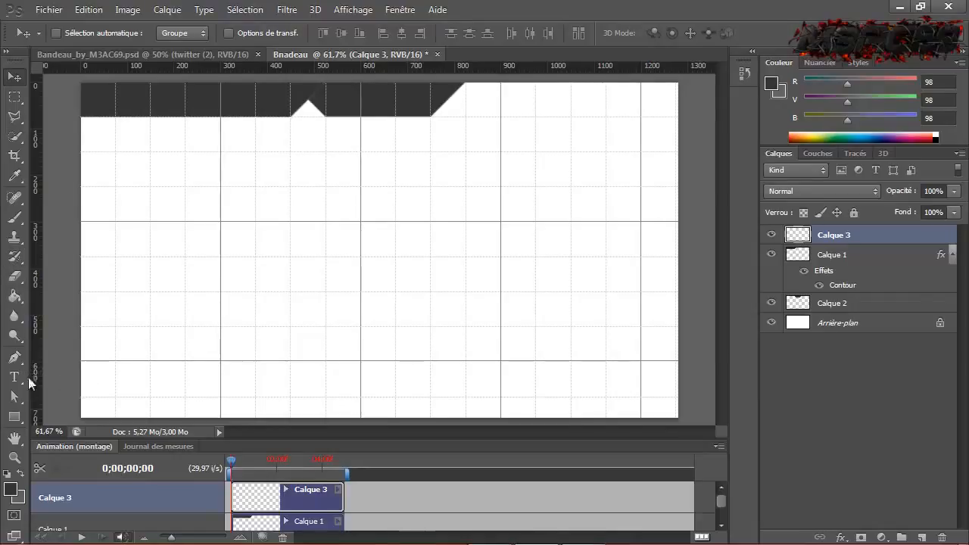
{"action": "left_click", "coordinate": [14, 116]}
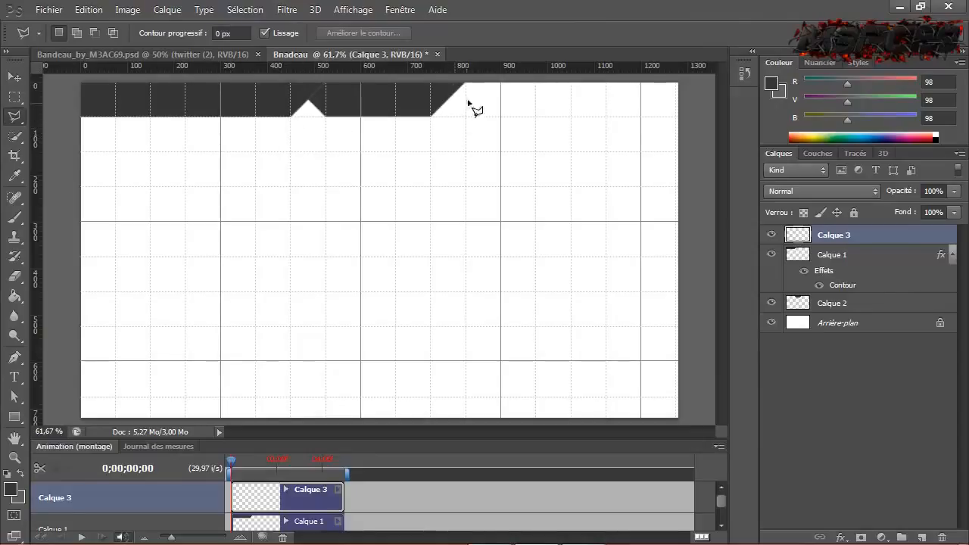
{"action": "left_click", "coordinate": [432, 83]}
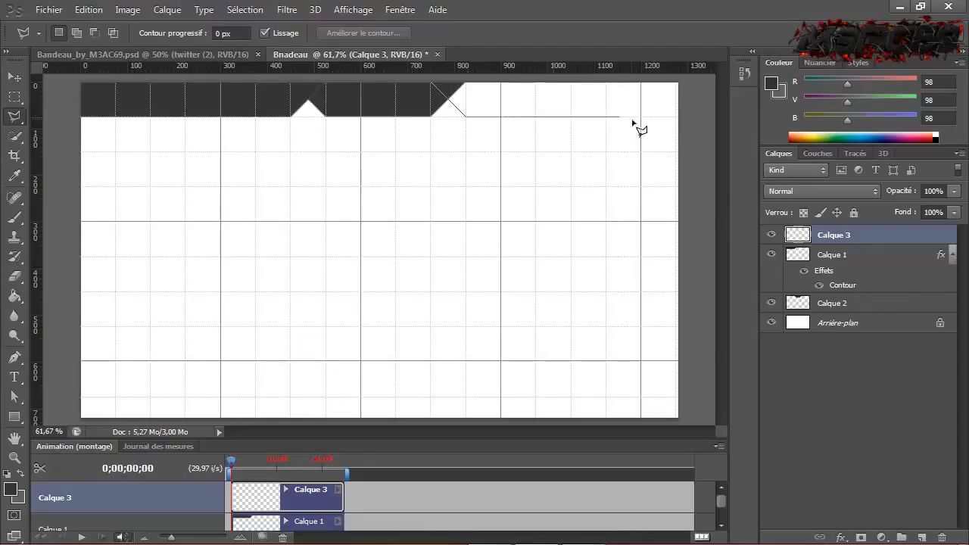
{"action": "left_click", "coordinate": [684, 122]}
{"action": "left_click", "coordinate": [678, 85]}
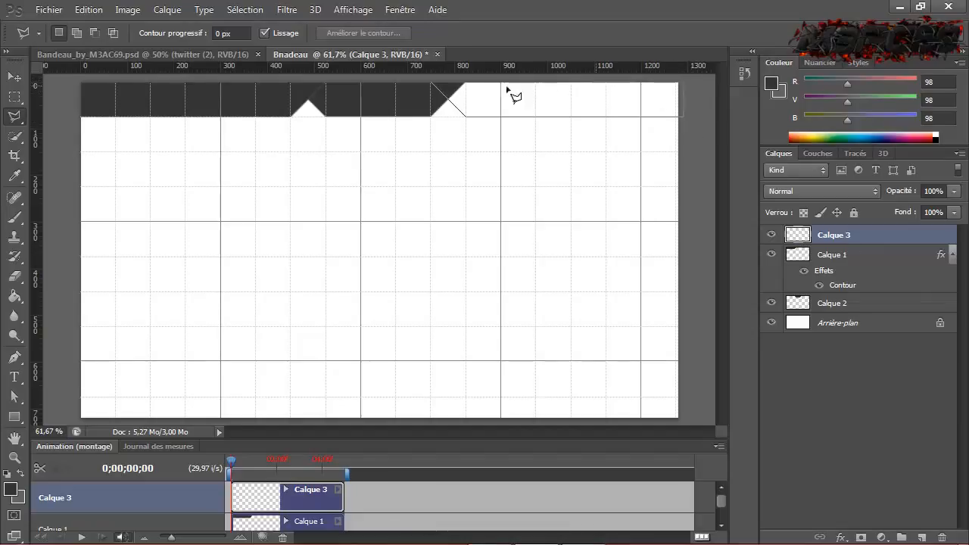
{"action": "left_click", "coordinate": [432, 85]}
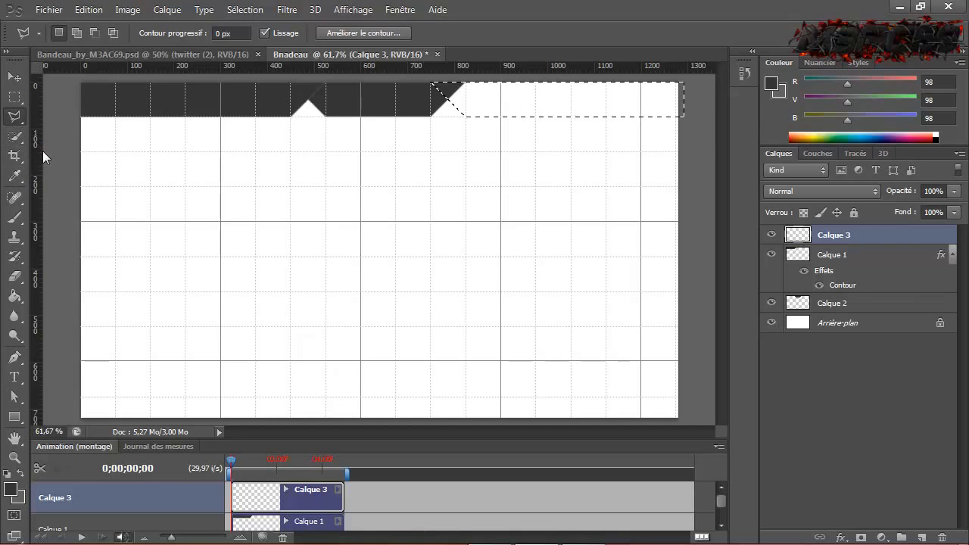
Fill the selected right-hand strip with dark grey using the Paint Bucket and deselect it.
{"action": "left_click", "coordinate": [17, 301]}
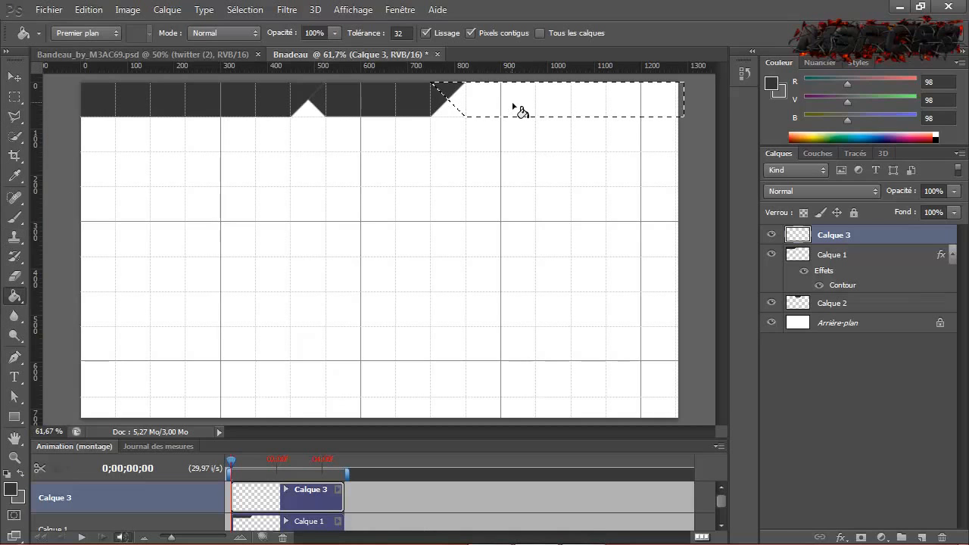
{"action": "left_click", "coordinate": [513, 108]}
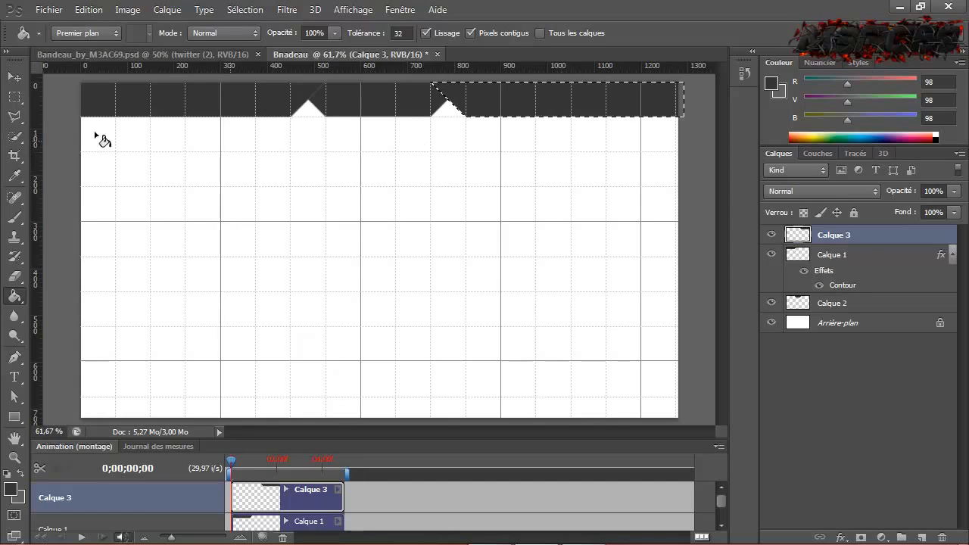
{"action": "left_click", "coordinate": [14, 97]}
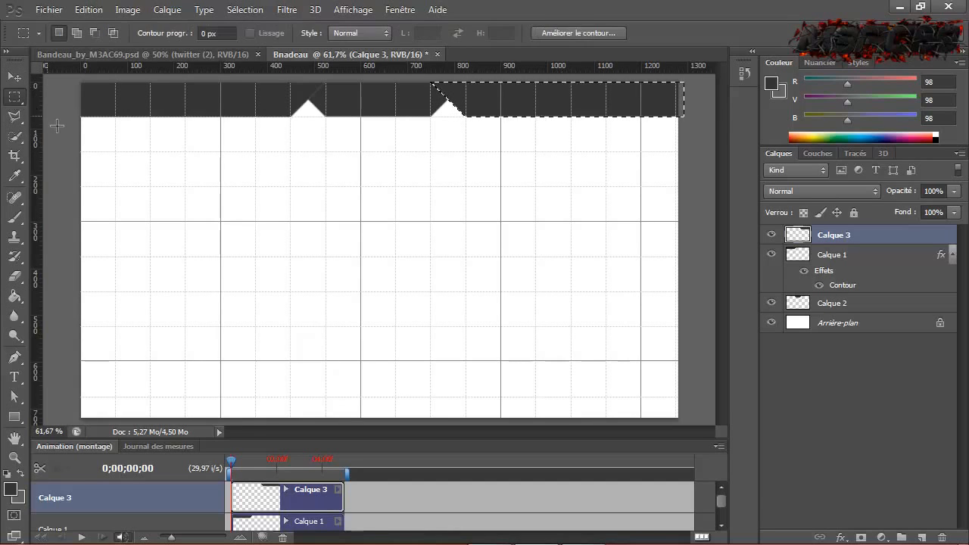
{"action": "key", "text": "ctrl+d"}
{"action": "left_click", "coordinate": [14, 76]}
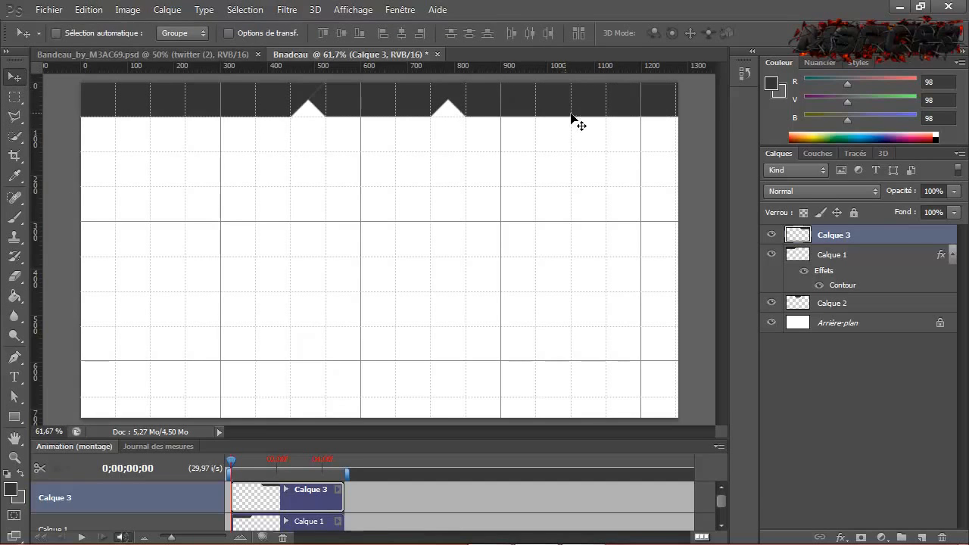
Add a 1 px stroke in grey #626262 to the right-hand strip on Calque 3.
{"action": "double_click", "coordinate": [876, 247]}
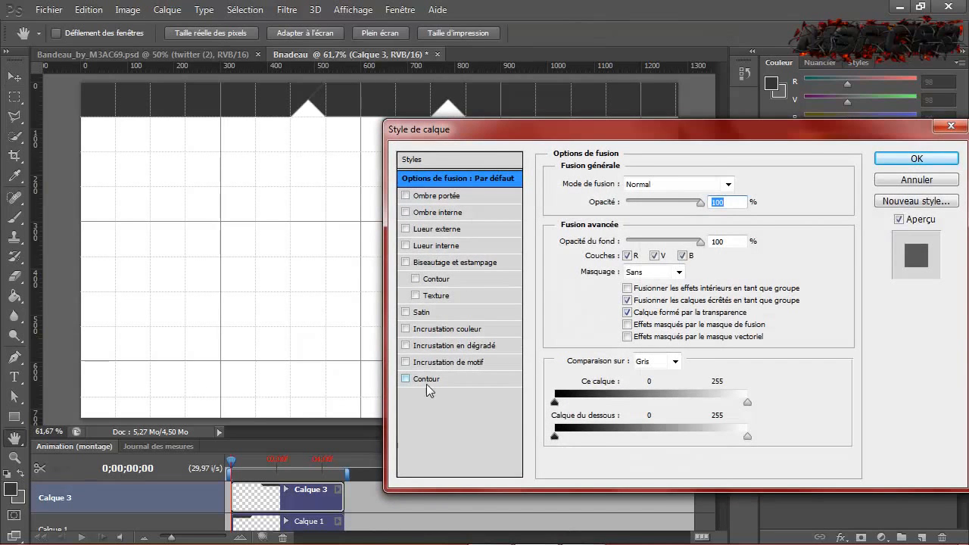
{"action": "left_click", "coordinate": [426, 384]}
{"action": "double_click", "coordinate": [724, 182]}
{"action": "type", "text": "1"}
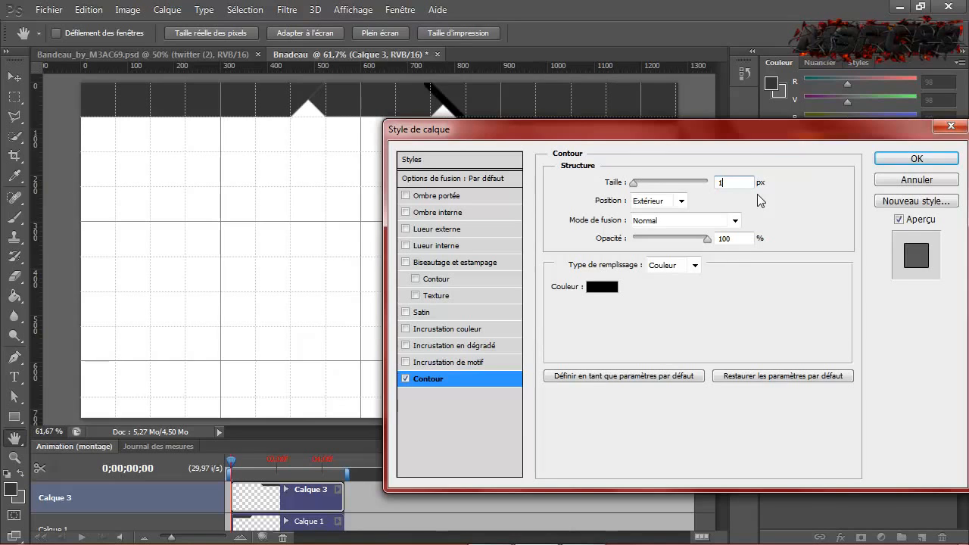
{"action": "left_click", "coordinate": [602, 288]}
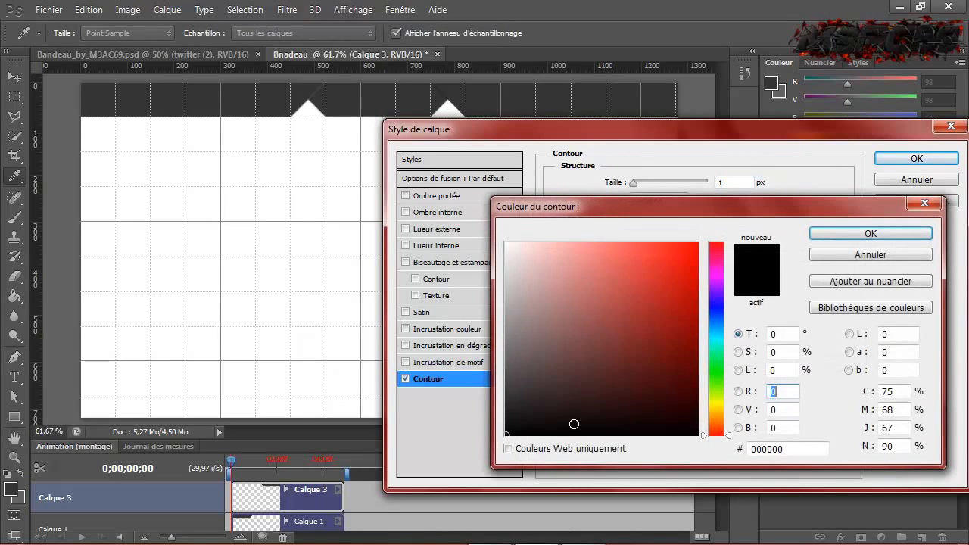
{"action": "left_click", "coordinate": [57, 383]}
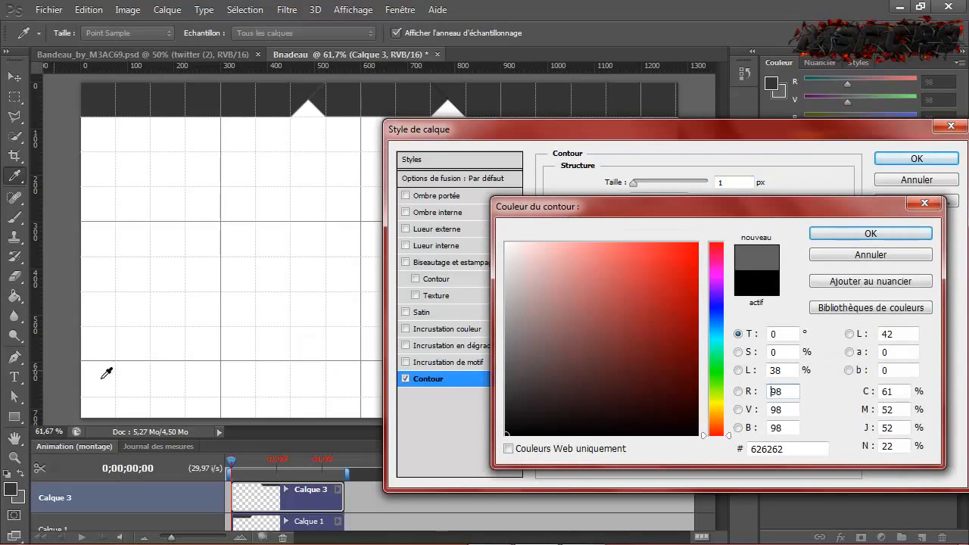
{"action": "left_click", "coordinate": [866, 233]}
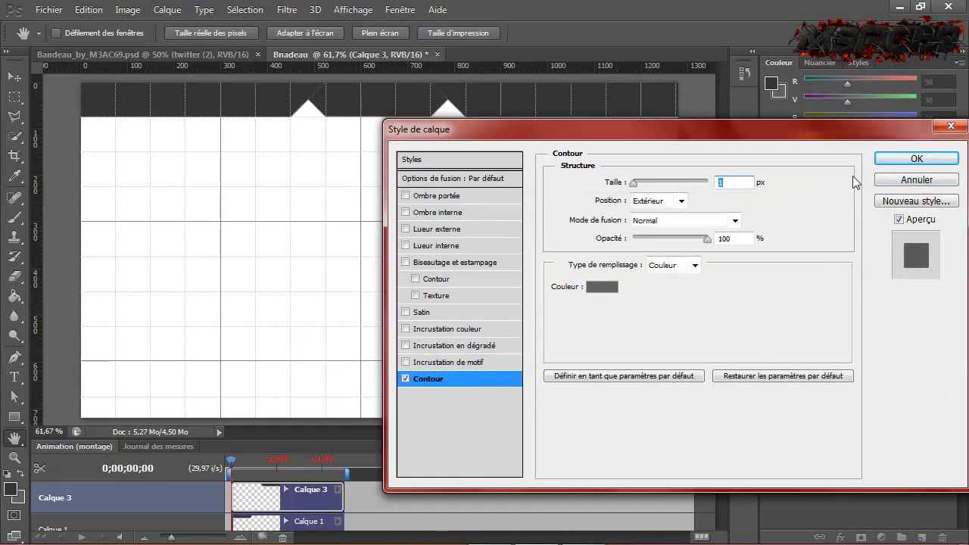
{"action": "left_click", "coordinate": [917, 158]}
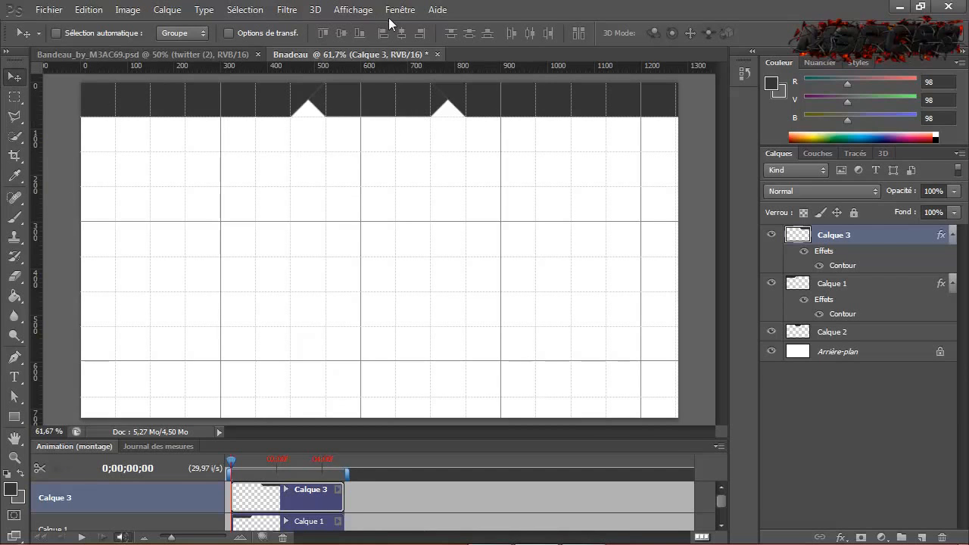
Hide the grid over the banner canvas.
{"action": "left_click", "coordinate": [353, 10]}
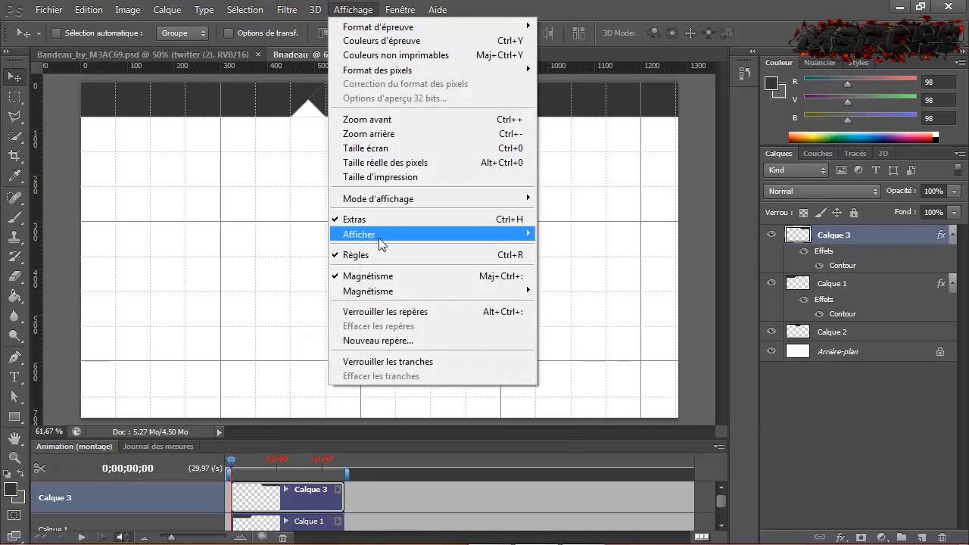
{"action": "mouse_move", "coordinate": [389, 236]}
{"action": "left_click", "coordinate": [554, 277]}
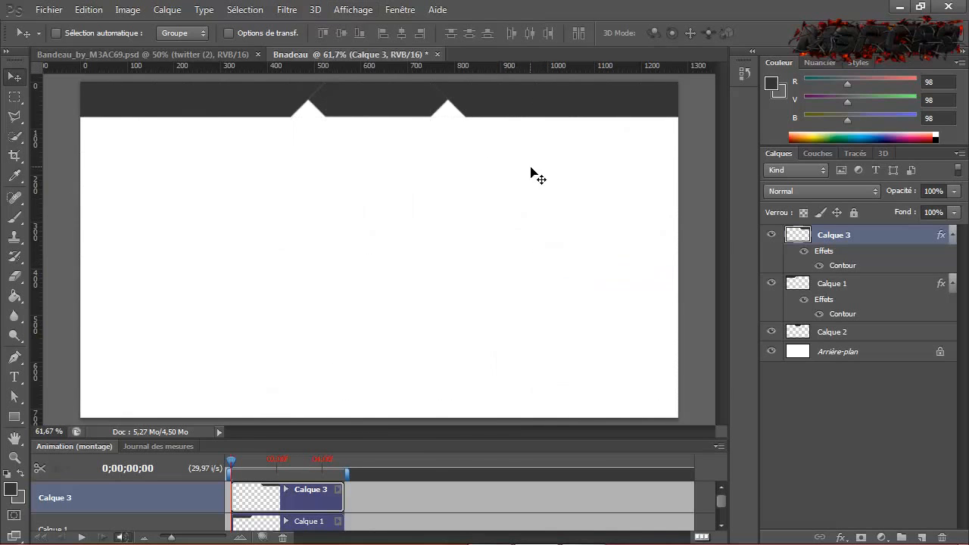
Add a 1 px stroke in grey #626262 to the middle trapezoid on Calque 2.
{"action": "left_click", "coordinate": [860, 340]}
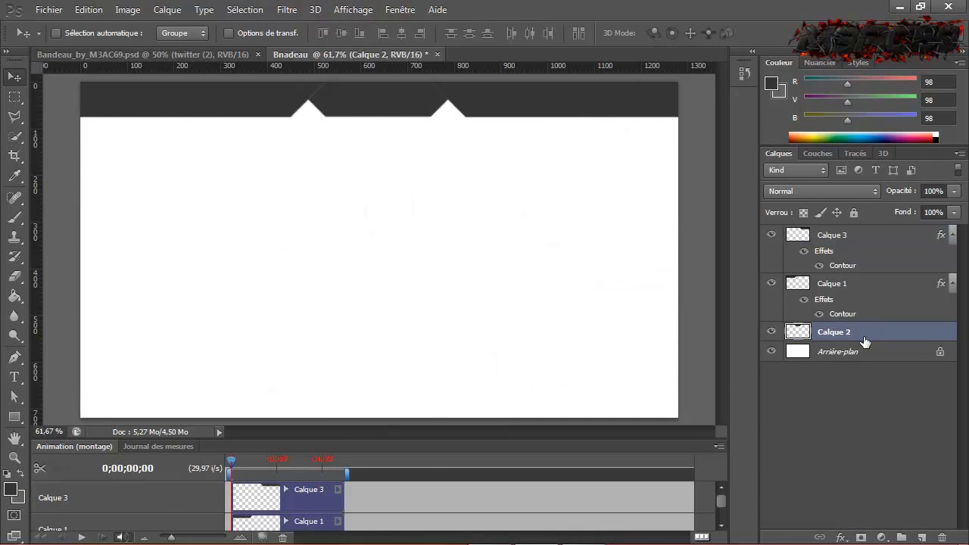
{"action": "double_click", "coordinate": [867, 339]}
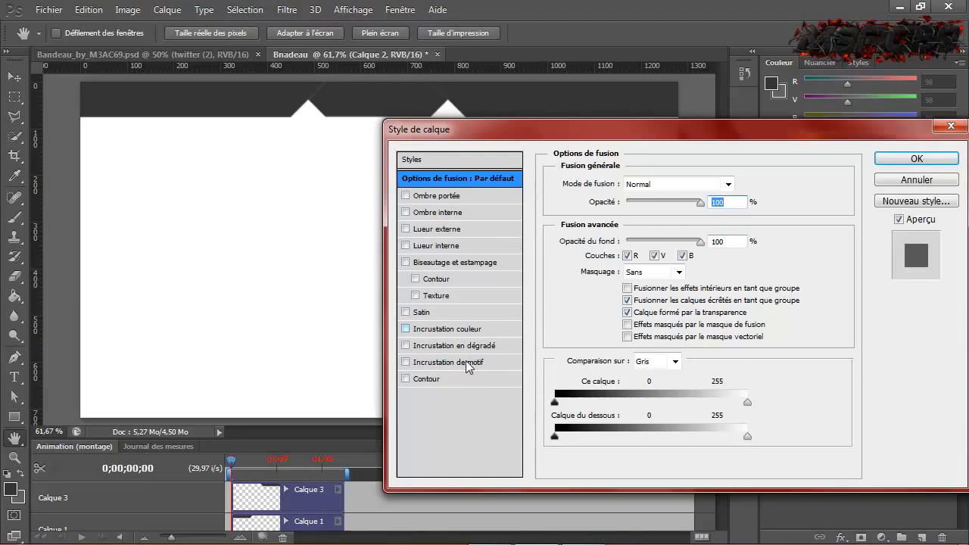
{"action": "left_click", "coordinate": [423, 380]}
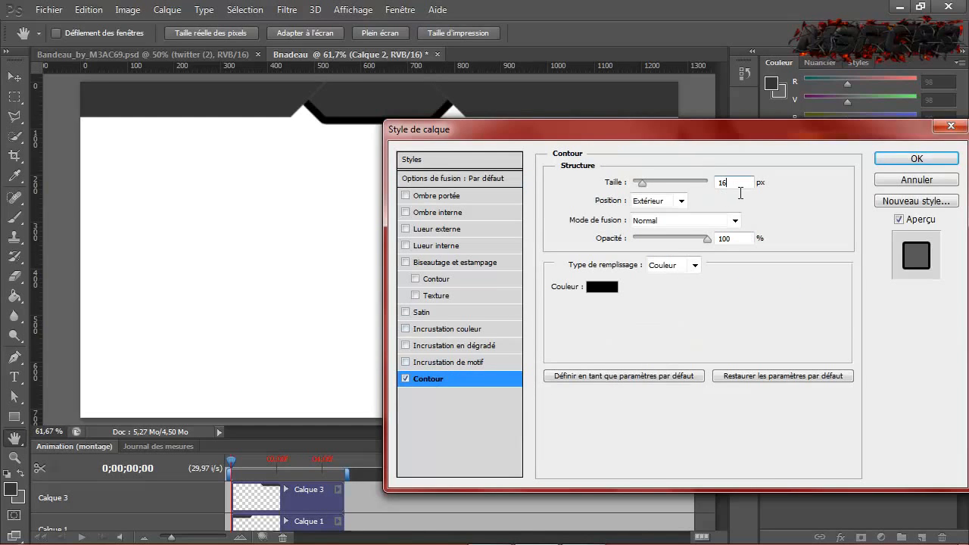
{"action": "key", "text": "BackSpace"}
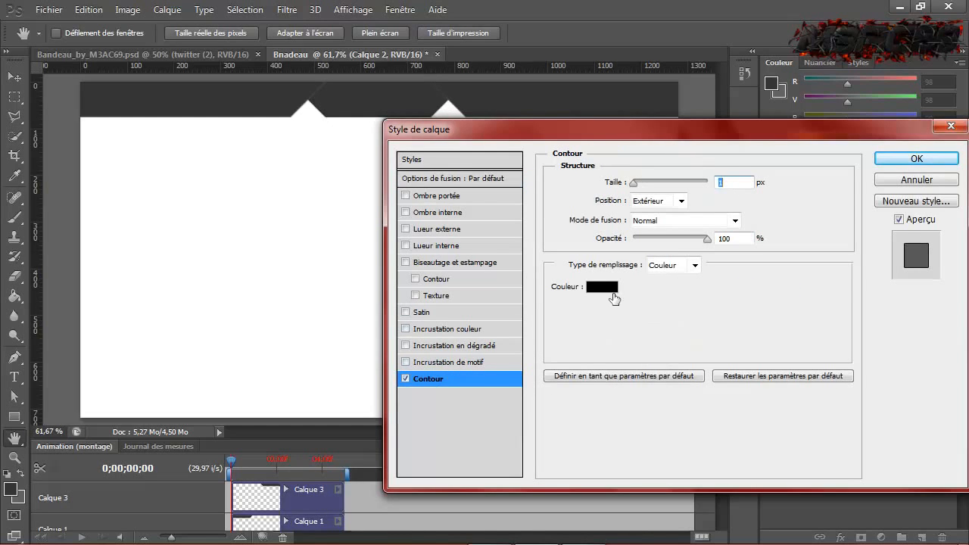
{"action": "left_click", "coordinate": [614, 287]}
{"action": "left_click", "coordinate": [67, 310]}
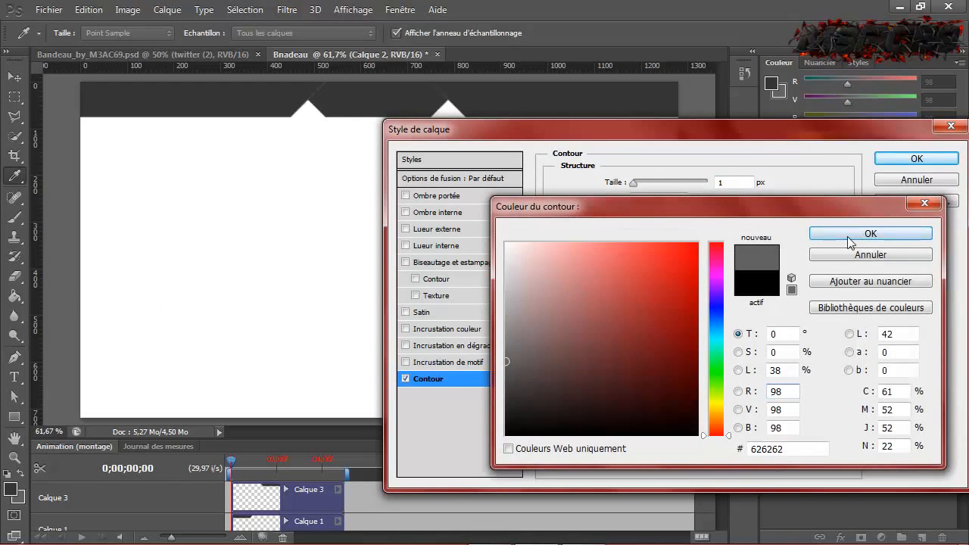
{"action": "left_click", "coordinate": [850, 239]}
{"action": "left_click", "coordinate": [918, 159]}
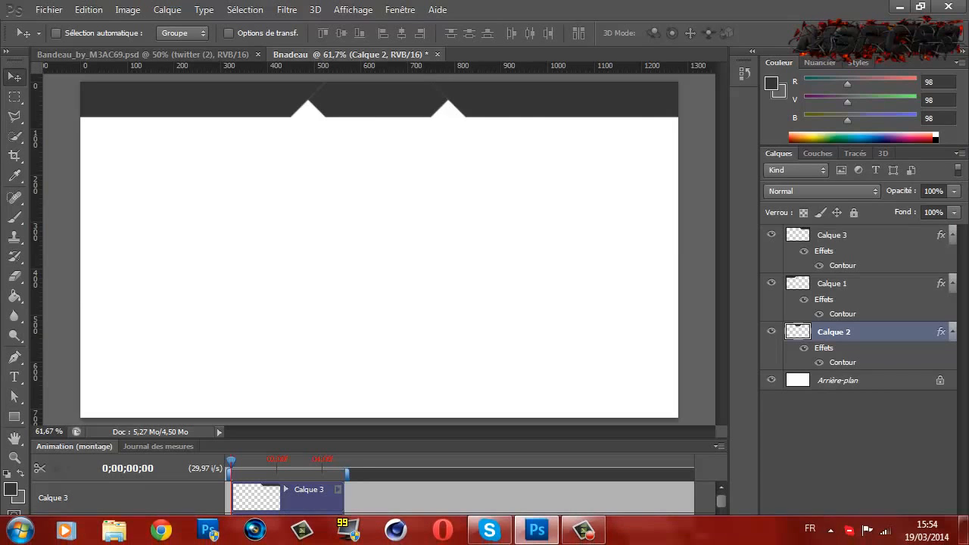
Check the finished Bandeau_by_M3AC69.psd for reference and place the image teste 1 from the Autre GFX folder into the new banner above Calque 2.
{"action": "left_click", "coordinate": [166, 57]}
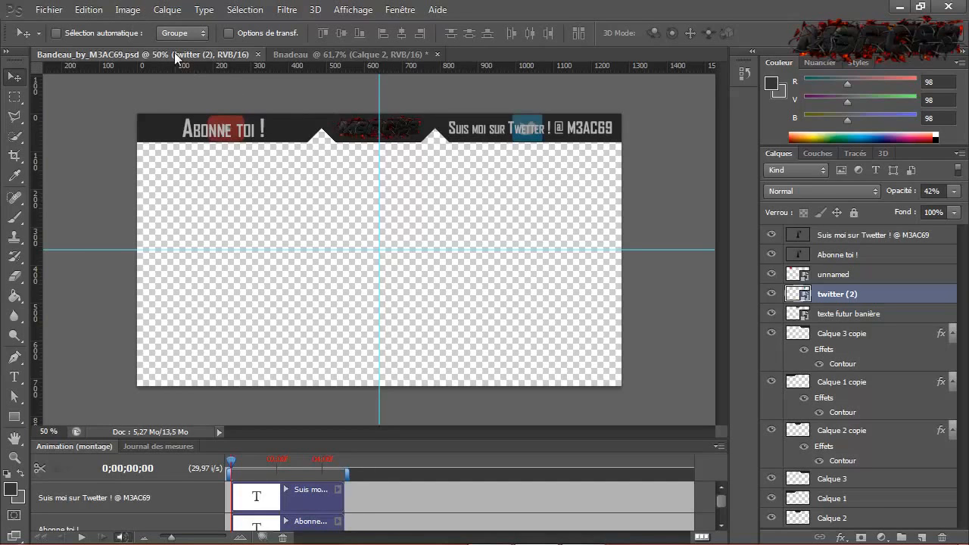
{"action": "left_click", "coordinate": [351, 55]}
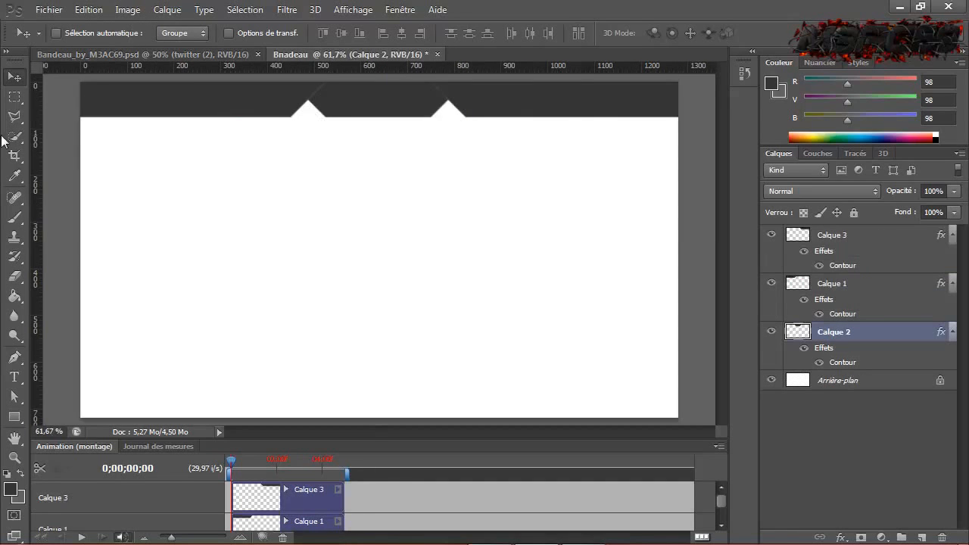
{"action": "left_click", "coordinate": [43, 9]}
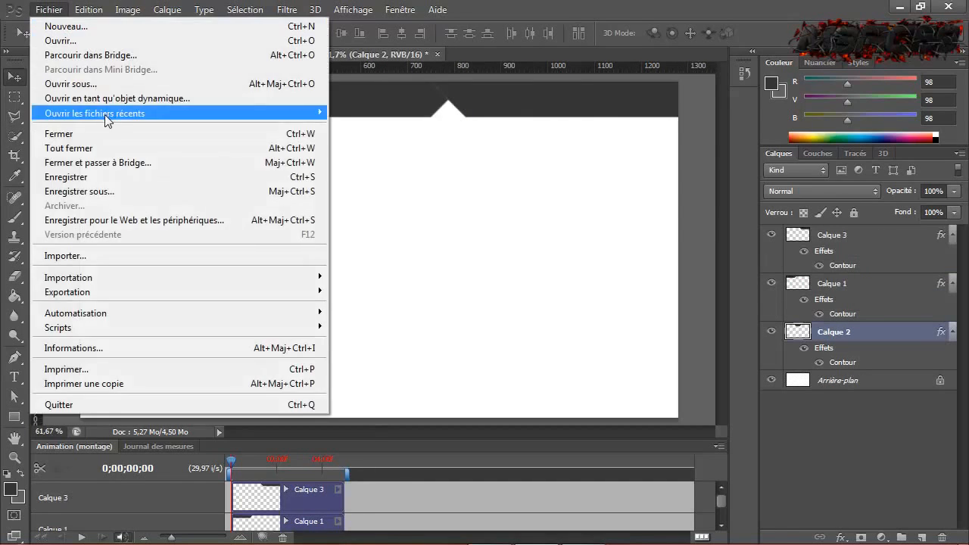
{"action": "left_click", "coordinate": [84, 258]}
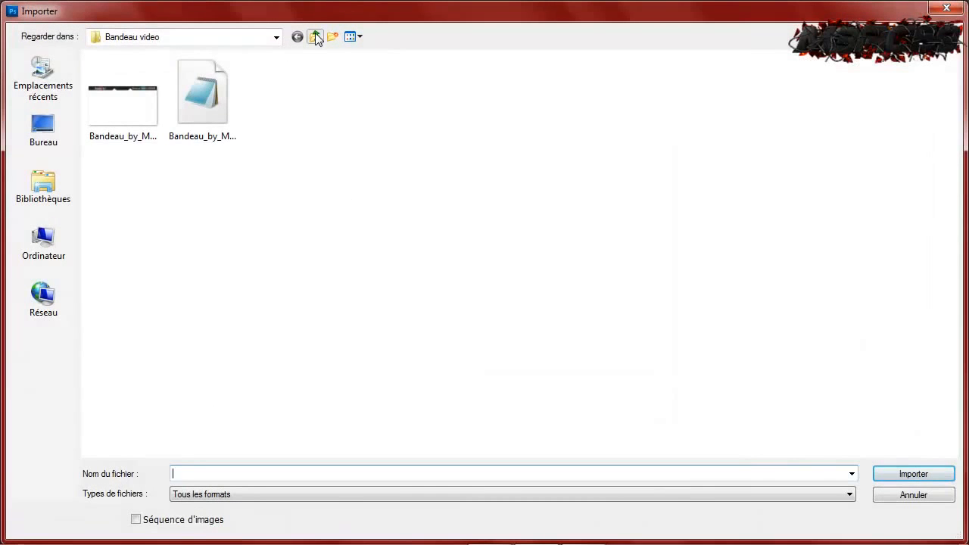
{"action": "left_click", "coordinate": [315, 38]}
{"action": "left_click", "coordinate": [316, 37]}
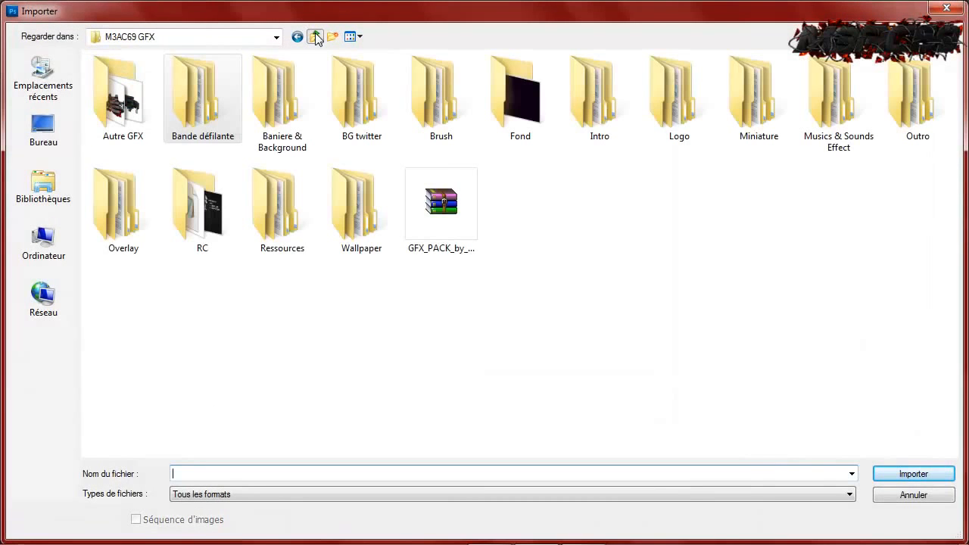
{"action": "double_click", "coordinate": [108, 114]}
{"action": "scroll", "coordinate": [537, 191], "scroll_direction": "down", "scroll_amount": 5}
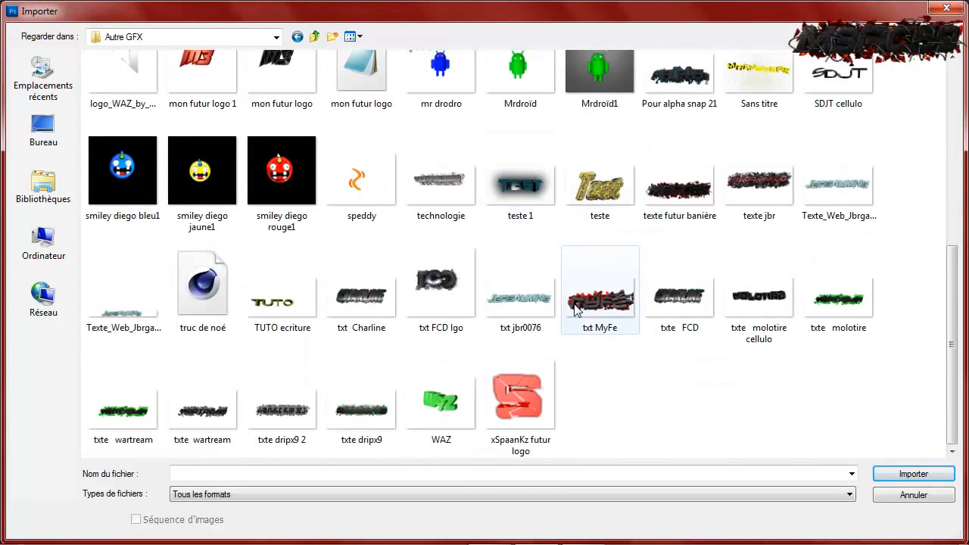
{"action": "scroll", "coordinate": [591, 303], "scroll_direction": "up", "scroll_amount": 2}
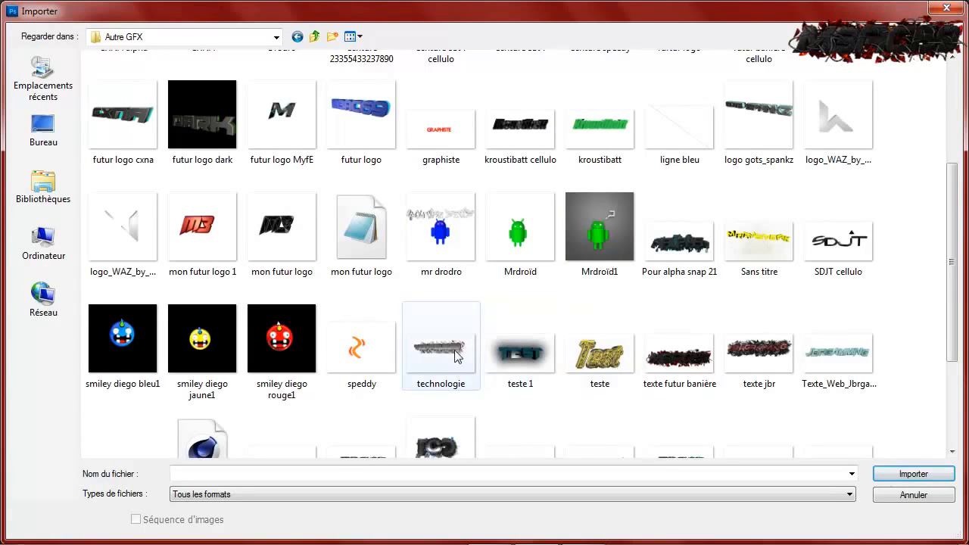
{"action": "left_click", "coordinate": [506, 357]}
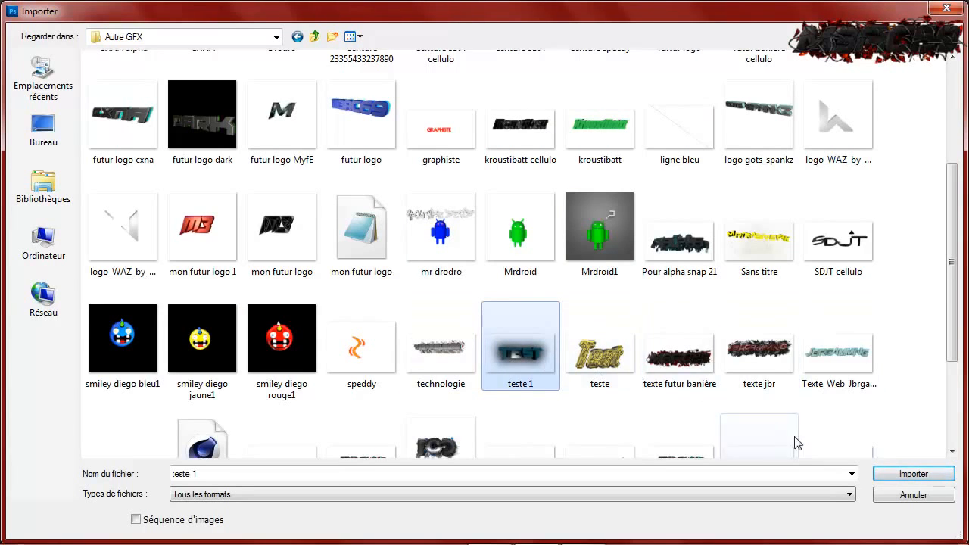
{"action": "left_click", "coordinate": [891, 475]}
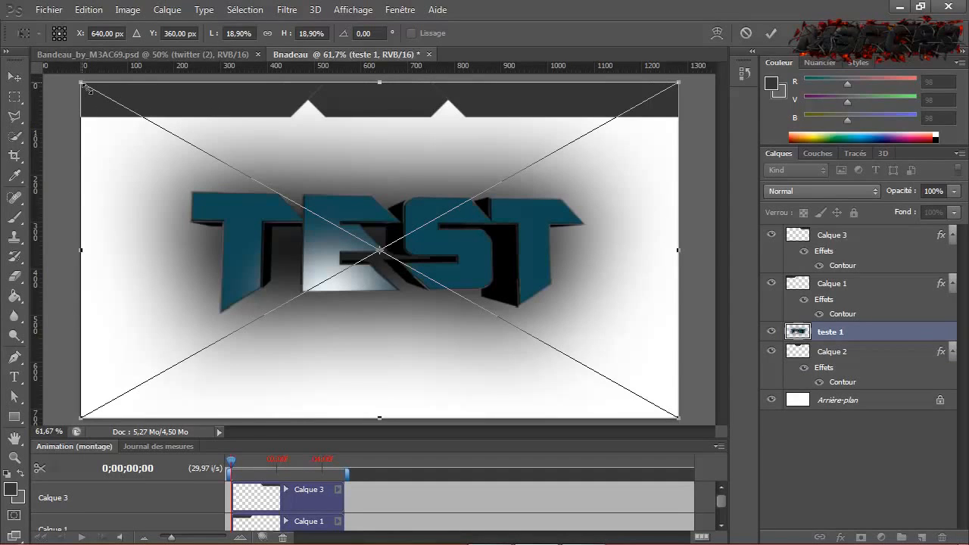
Scale the placed teste 1 logo down to 5.09% and move it onto the middle trapezoid between the two strips.
{"action": "left_click_drag", "start_coordinate": [91, 87], "coordinate": [206, 143]}
{"action": "left_click_drag", "start_coordinate": [434, 261], "coordinate": [558, 325]}
{"action": "left_click", "coordinate": [14, 79]}
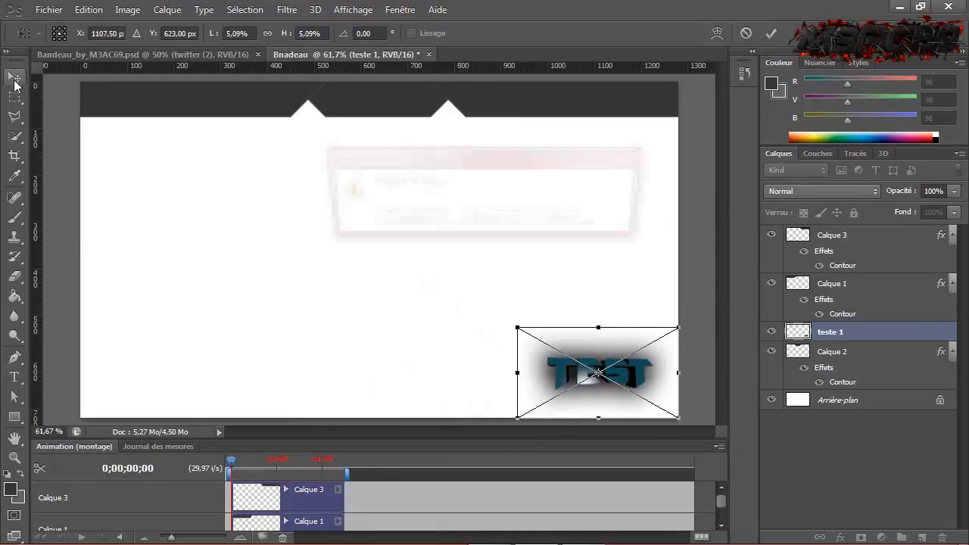
{"action": "left_click", "coordinate": [417, 224]}
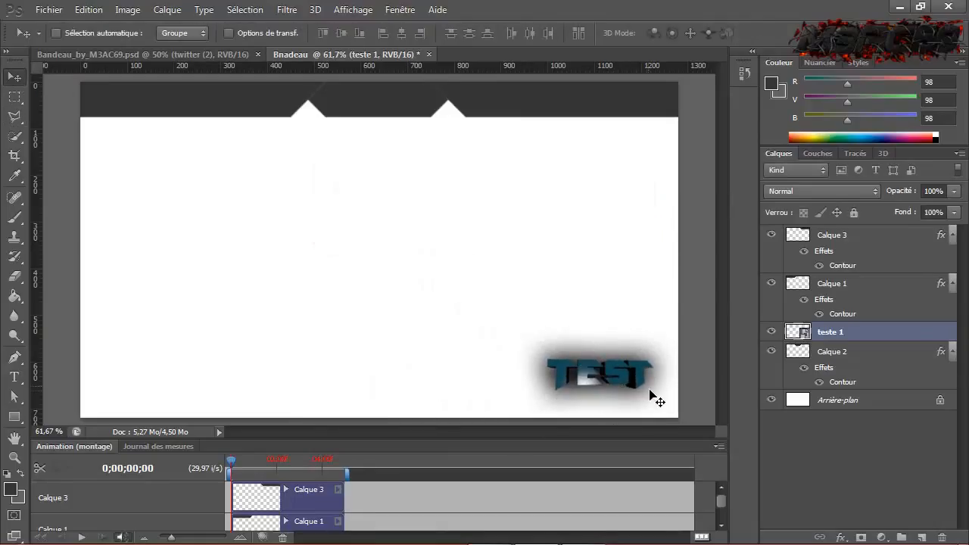
{"action": "left_click_drag", "start_coordinate": [614, 380], "coordinate": [386, 106]}
Scale the teste 1 logo down further to 3.96% and centre it on the middle trapezoid.
{"action": "left_click", "coordinate": [229, 33]}
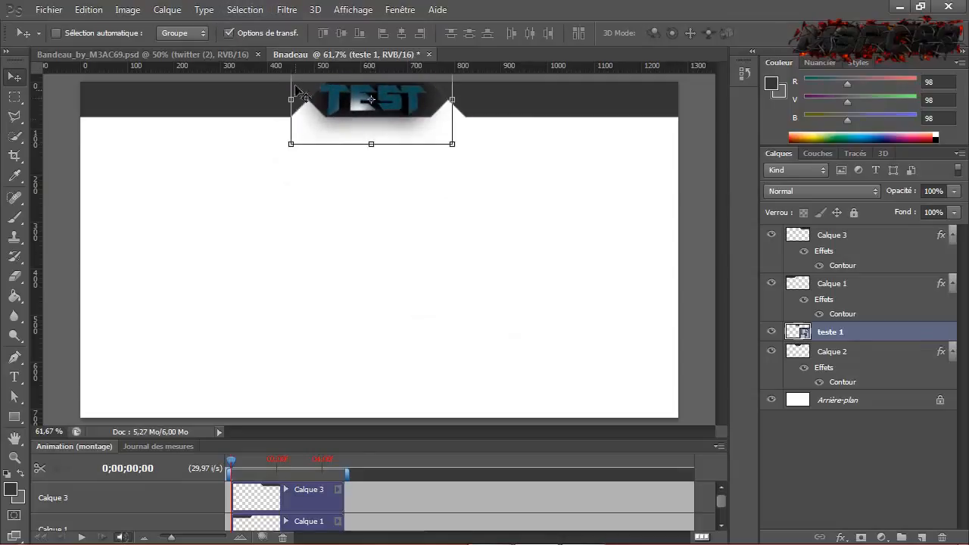
{"action": "left_click", "coordinate": [296, 147]}
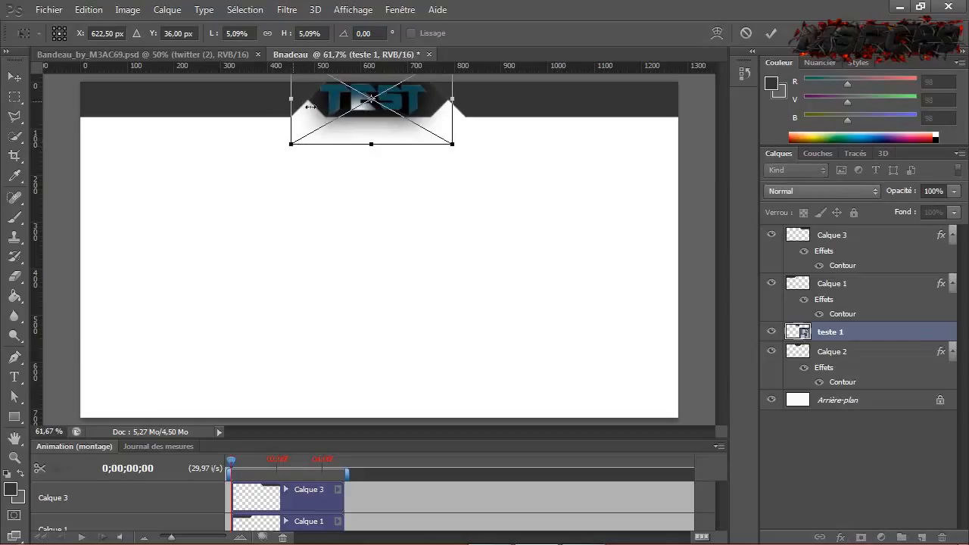
{"action": "left_click_drag", "start_coordinate": [292, 99], "coordinate": [329, 101]}
{"action": "key", "text": "ctrl+z"}
{"action": "left_click_drag", "start_coordinate": [294, 148], "coordinate": [327, 123]}
{"action": "left_click", "coordinate": [17, 79]}
{"action": "left_click", "coordinate": [398, 221]}
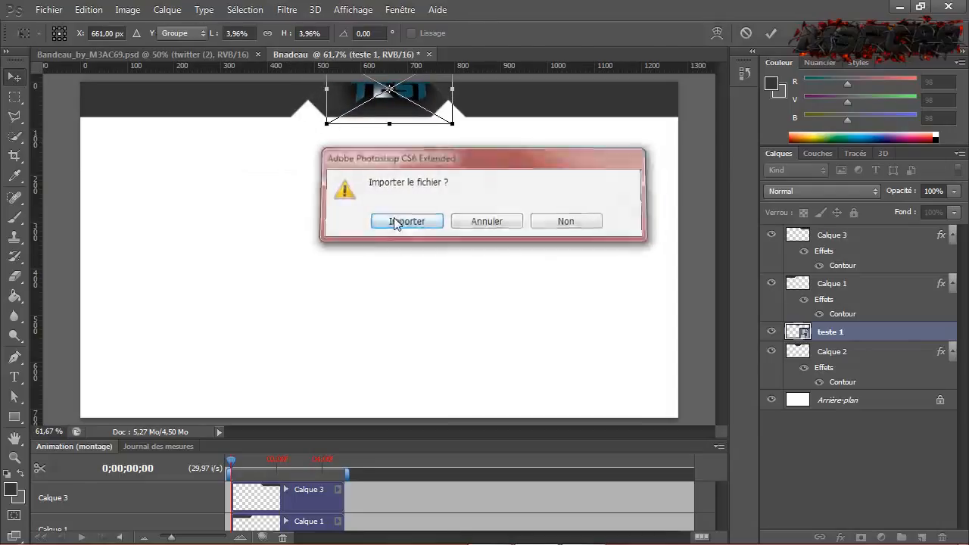
{"action": "left_click", "coordinate": [227, 32]}
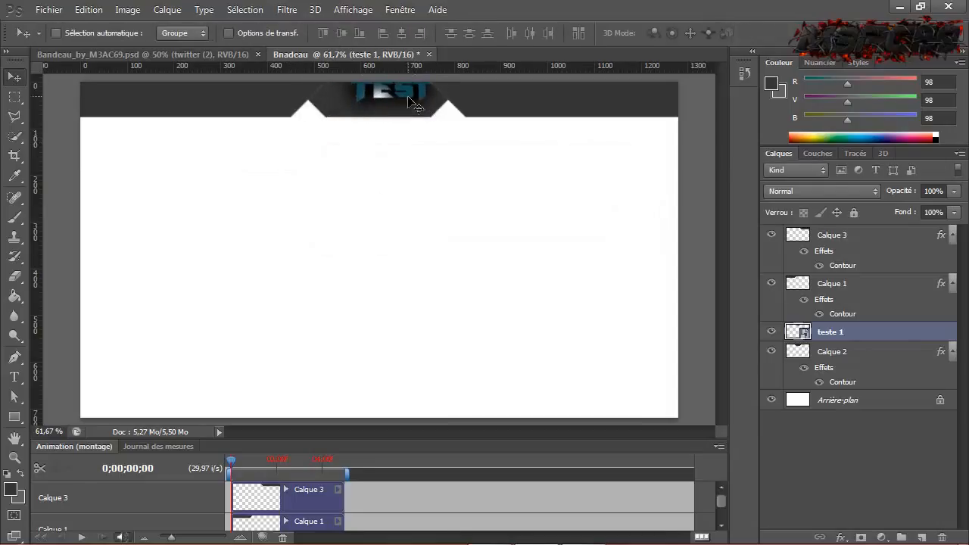
{"action": "left_click_drag", "start_coordinate": [389, 89], "coordinate": [390, 98]}
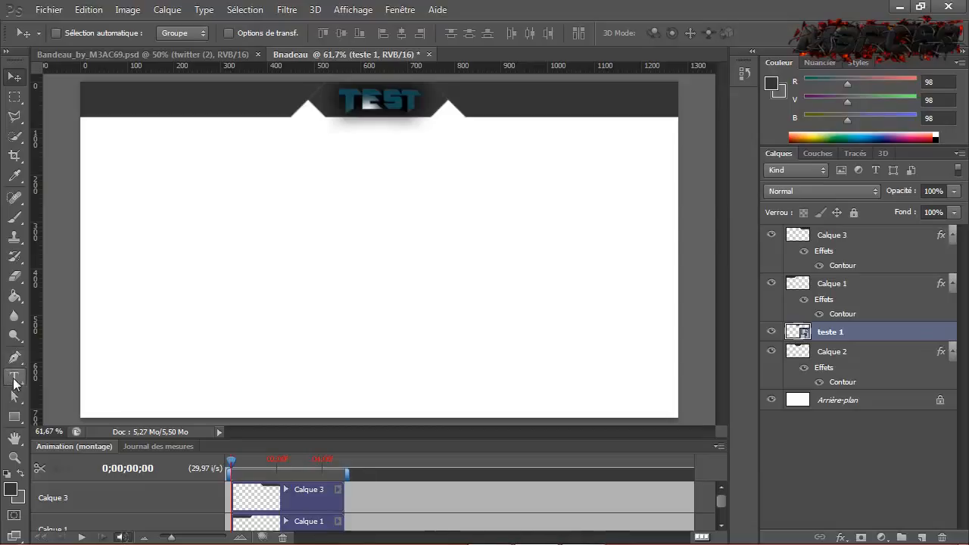
Choose the Type tool and set the foreground colour to a light grey for the banner text.
{"action": "left_click", "coordinate": [16, 380]}
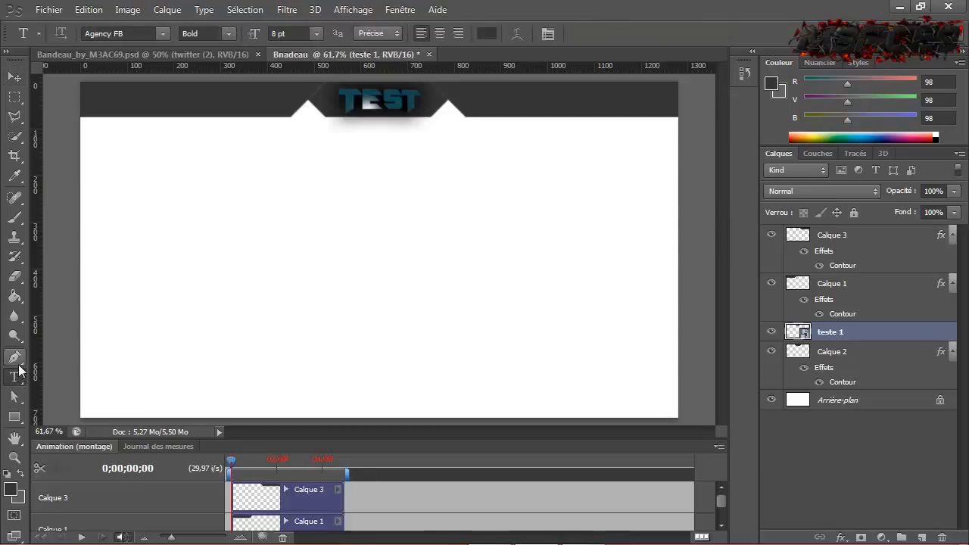
{"action": "left_click", "coordinate": [20, 475]}
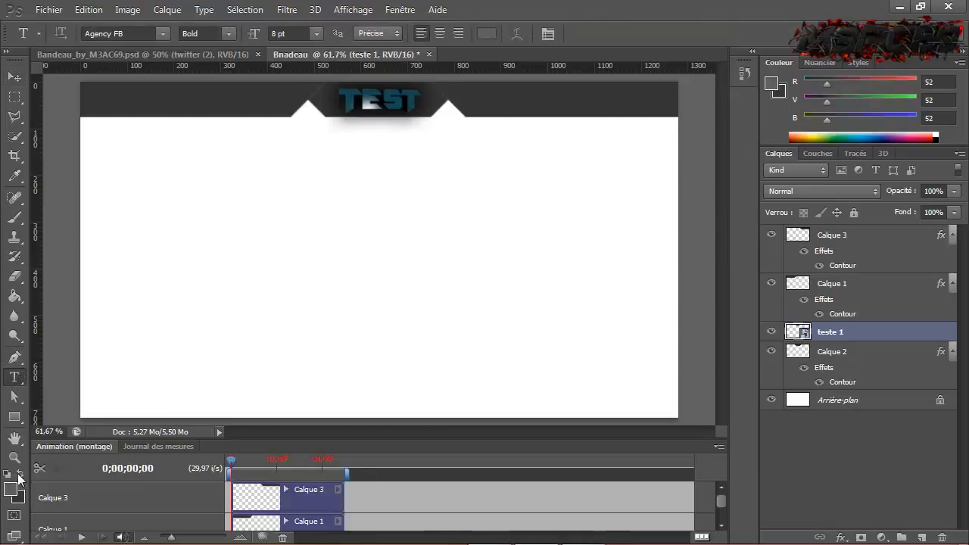
{"action": "left_click", "coordinate": [10, 489]}
{"action": "left_click_drag", "start_coordinate": [489, 329], "coordinate": [489, 310]}
{"action": "left_click", "coordinate": [819, 234]}
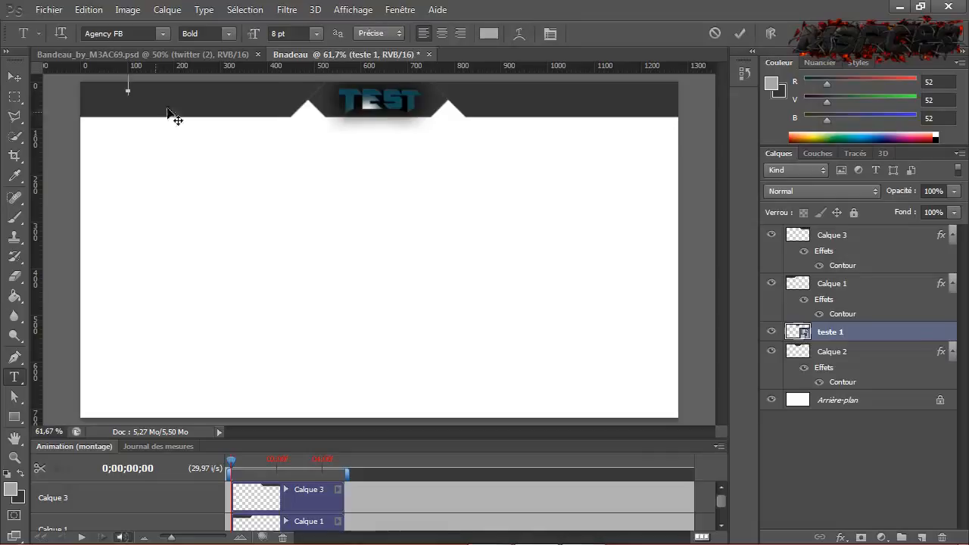
Add the text "Abonne-toi" on the left-hand strip in Agency FB Bold at 8 pt.
{"action": "left_click", "coordinate": [128, 92]}
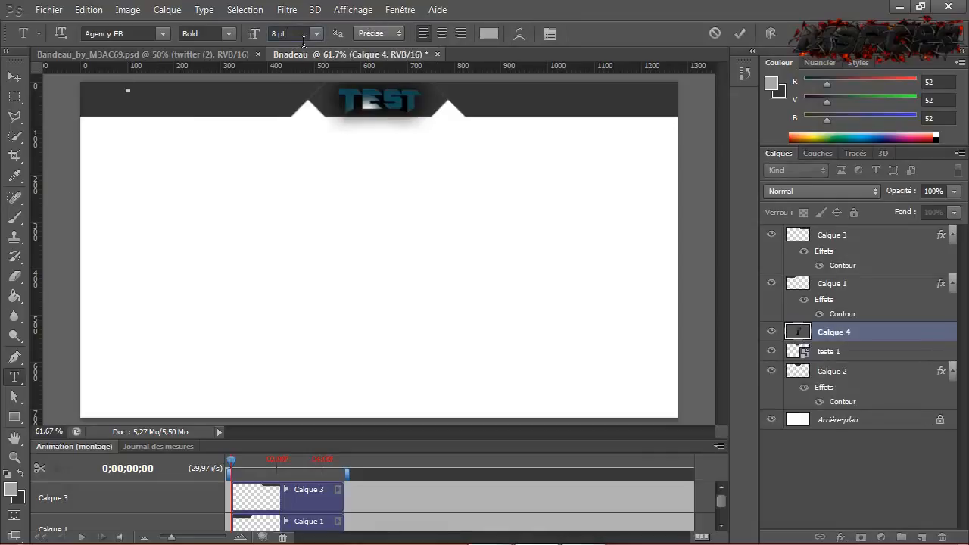
{"action": "left_click", "coordinate": [316, 35]}
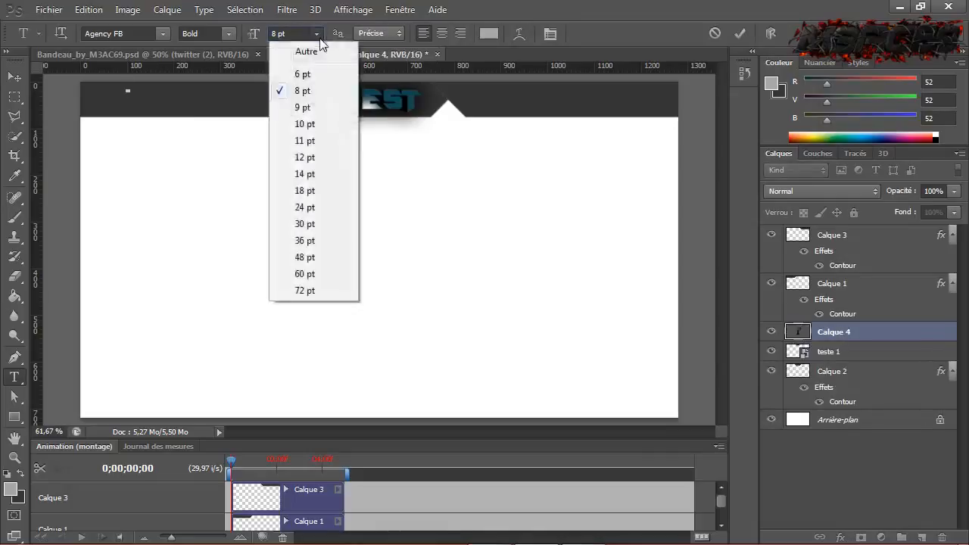
{"action": "left_click", "coordinate": [319, 37]}
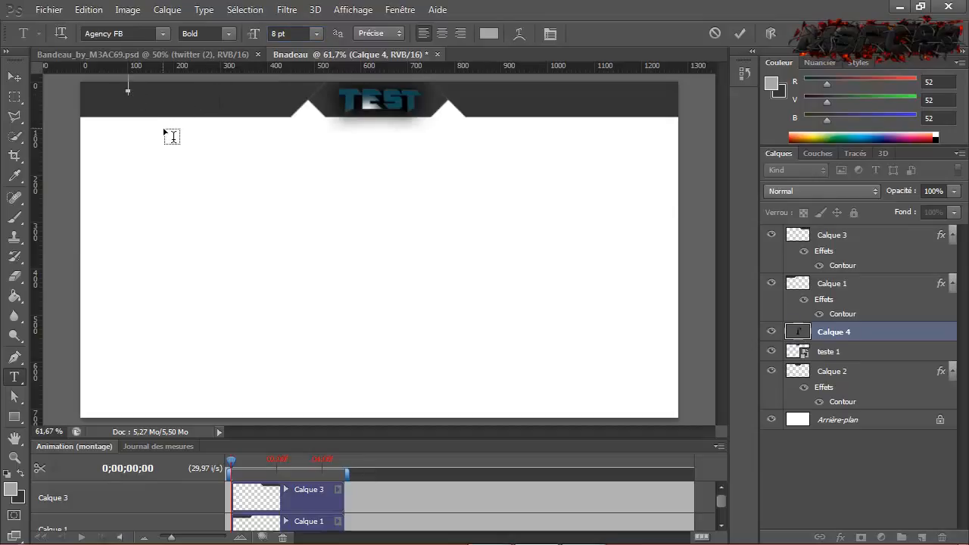
{"action": "type", "text": "st"}
Bring the Abonne-toi text layer above Calque 3 and position the text on the left-hand strip.
{"action": "left_click", "coordinate": [15, 78]}
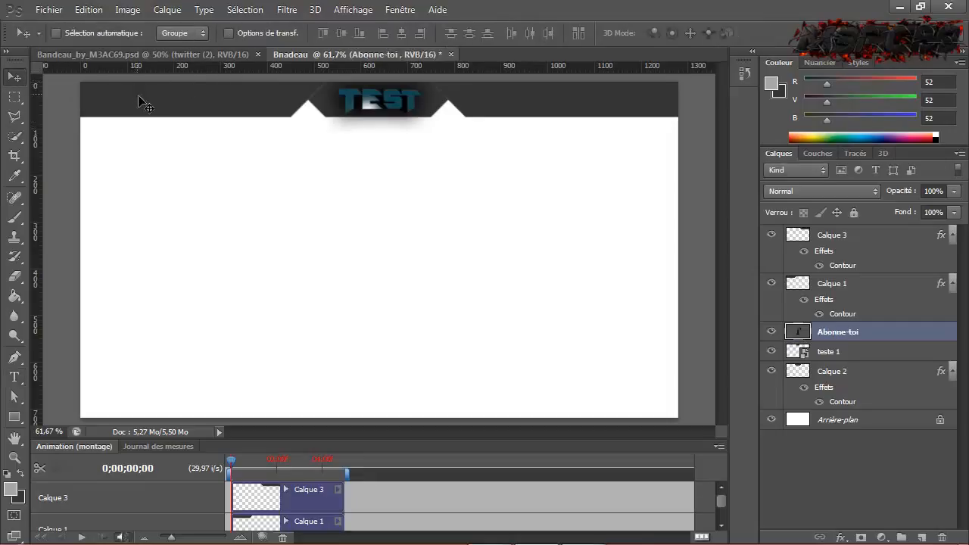
{"action": "left_click_drag", "start_coordinate": [130, 100], "coordinate": [136, 122]}
{"action": "left_click_drag", "start_coordinate": [838, 332], "coordinate": [824, 235]}
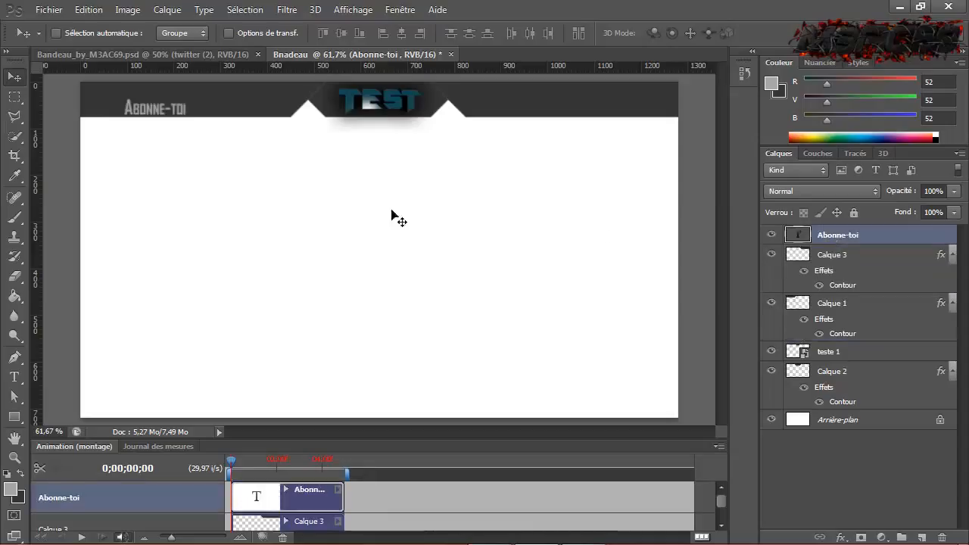
{"action": "left_click_drag", "start_coordinate": [155, 120], "coordinate": [124, 107]}
Set the Abonne-toi text size to 14 pt and centre the text vertically on the left-hand strip.
{"action": "left_click", "coordinate": [13, 377]}
{"action": "left_click", "coordinate": [190, 110]}
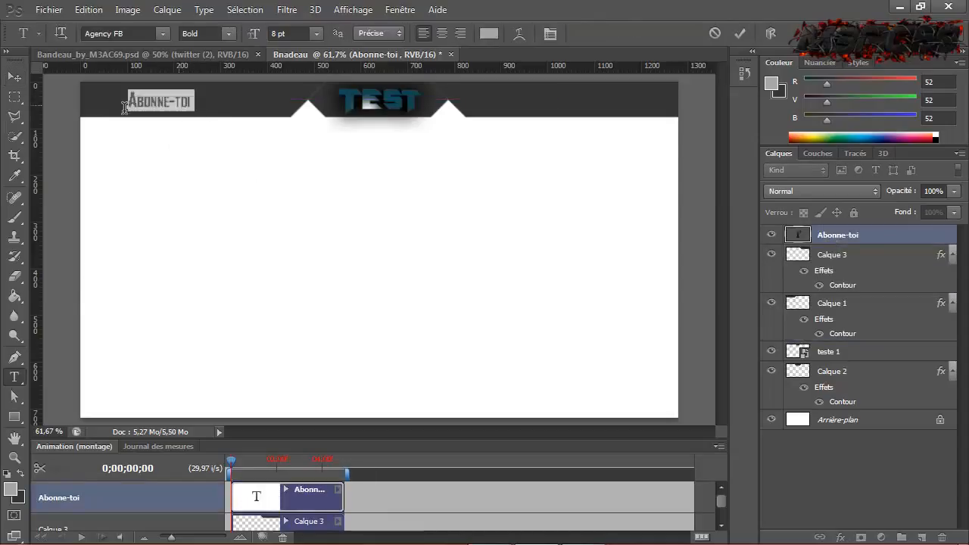
{"action": "left_click", "coordinate": [317, 33]}
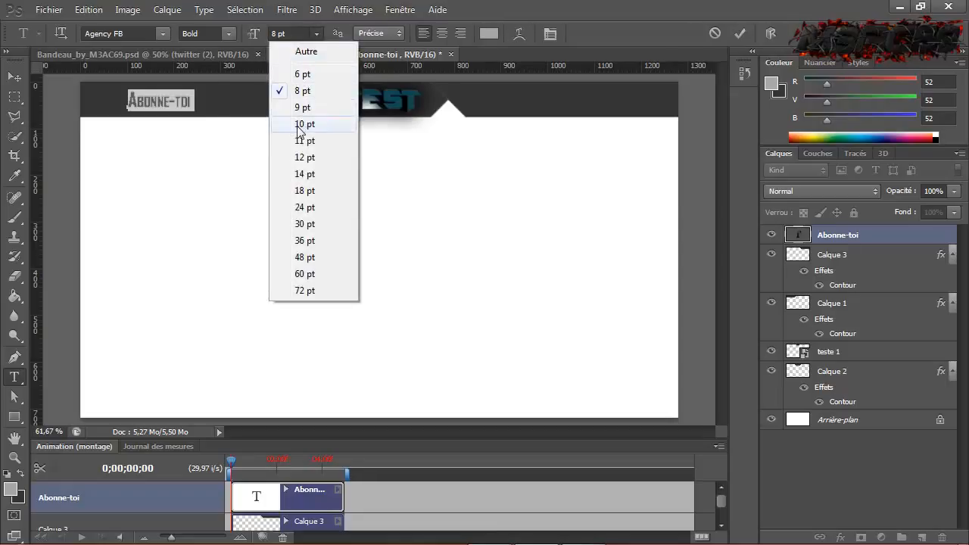
{"action": "left_click", "coordinate": [303, 141]}
{"action": "left_click", "coordinate": [317, 37]}
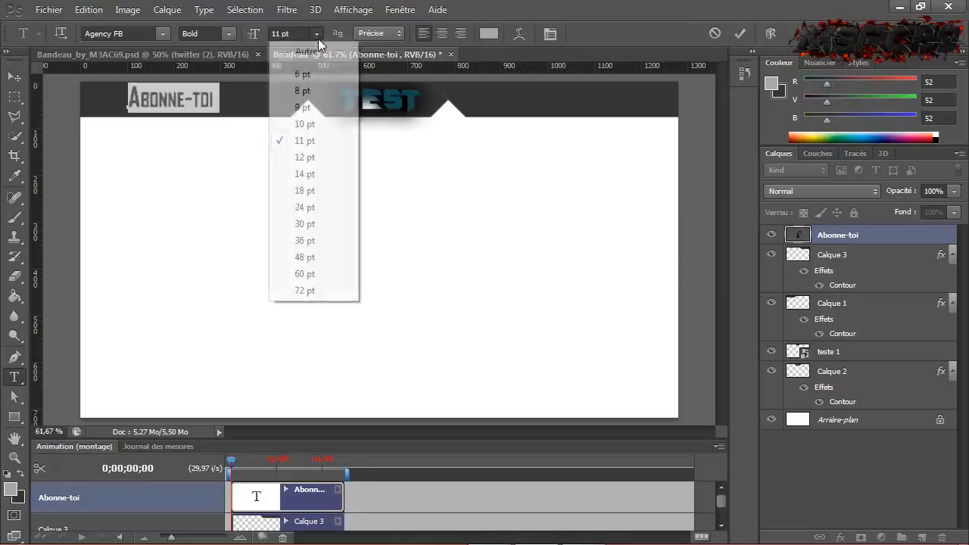
{"action": "left_click", "coordinate": [304, 173]}
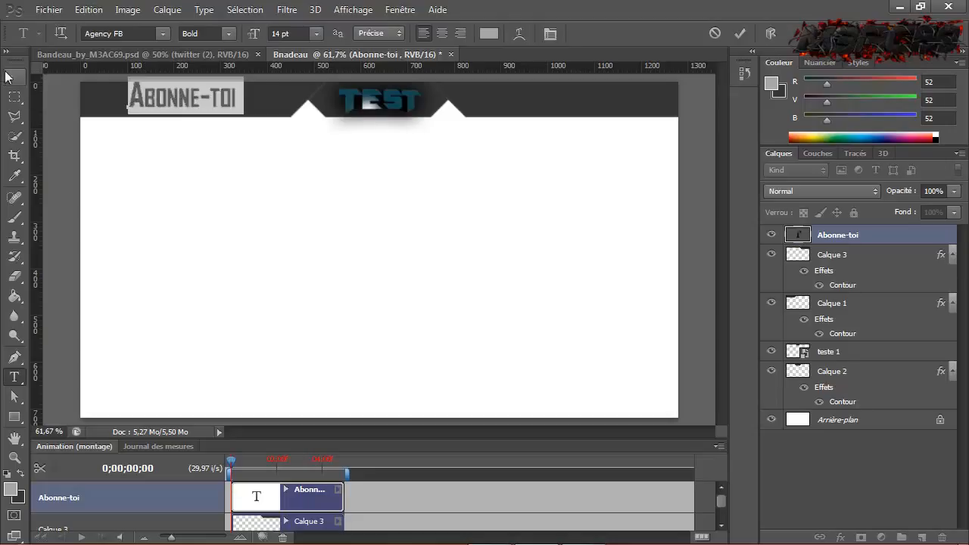
{"action": "left_click", "coordinate": [9, 76]}
{"action": "left_click_drag", "start_coordinate": [188, 107], "coordinate": [182, 111]}
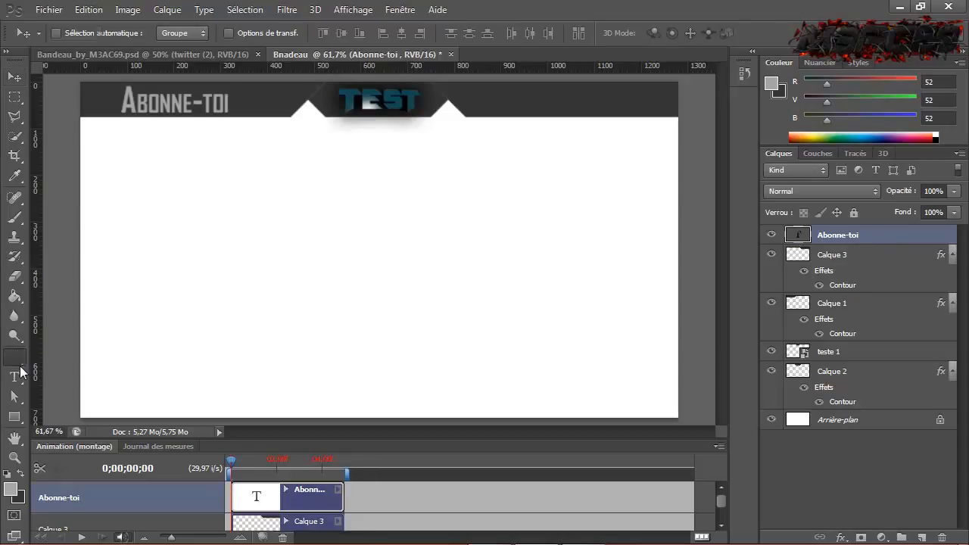
Start a new 14 pt text line on the right-hand strip.
{"action": "left_click", "coordinate": [14, 376]}
{"action": "left_click", "coordinate": [509, 100]}
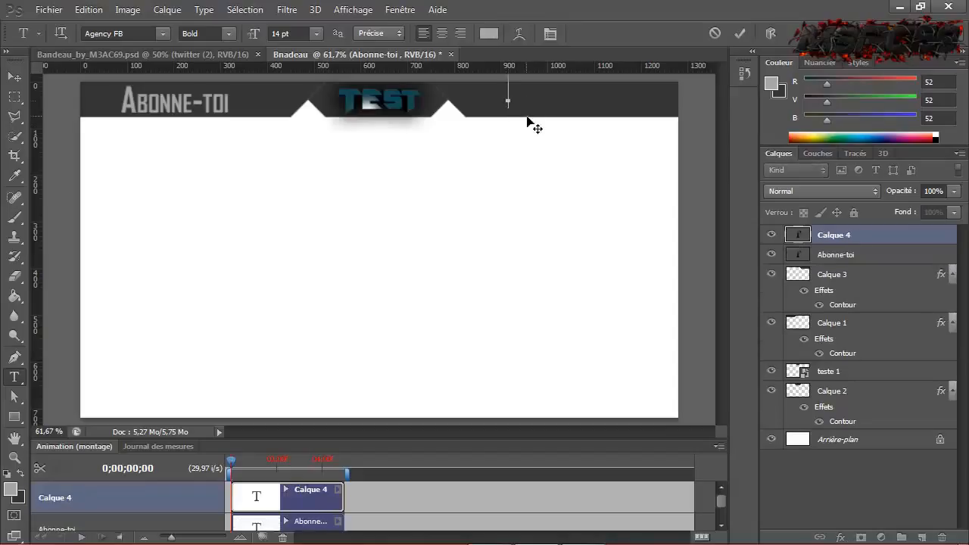
{"action": "type", "text": "REjoin moi sur les"}
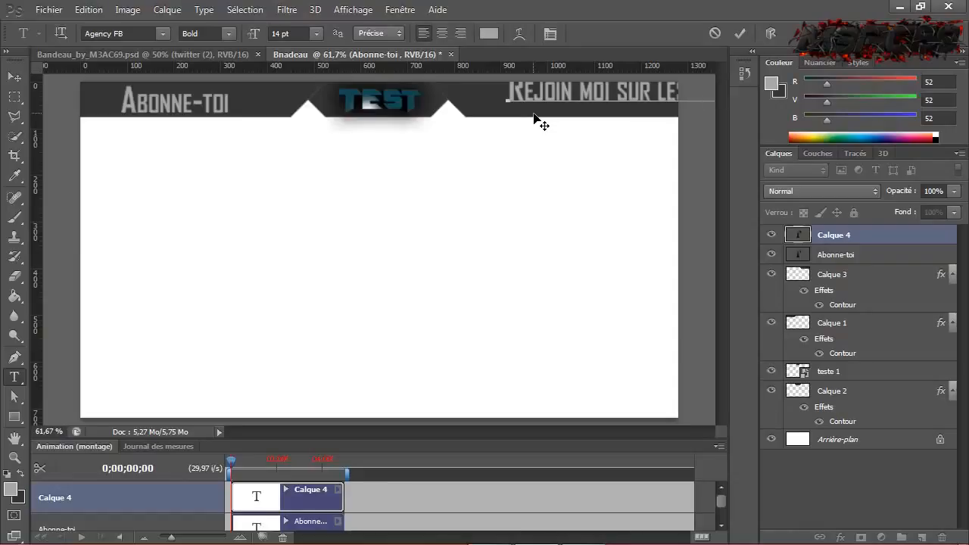
{"action": "key", "text": "BackSpace"}
{"action": "key", "text": "BackSpace"}
{"action": "key", "text": "BackSpace"}
{"action": "key", "text": "BackSpace"}
{"action": "key", "text": "BackSpace"}
{"action": "key", "text": "BackSpace"}
{"action": "key", "text": "BackSpace"}
{"action": "key", "text": "BackSpace"}
{"action": "key", "text": "BackSpace"}
{"action": "key", "text": "BackSpace"}
{"action": "key", "text": "BackSpace"}
{"action": "key", "text": "BackSpace"}
{"action": "key", "text": "BackSpace"}
{"action": "key", "text": "BackSpace"}
{"action": "key", "text": "BackSpace"}
{"action": "key", "text": "BackSpace"}
{"action": "key", "text": "BackSpace"}
{"action": "key", "text": "BackSpace"}
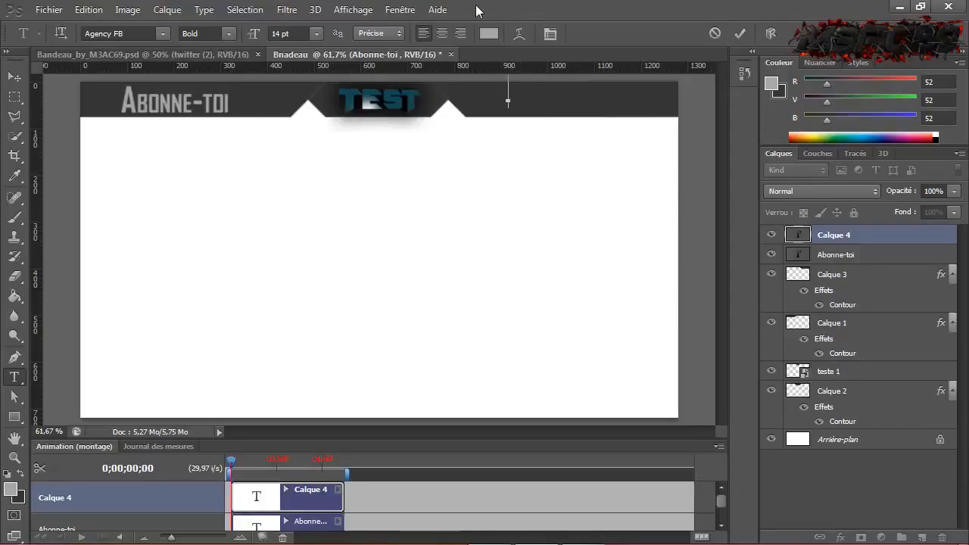
Enter the text "Follow me on tweter" and move it so it fits within the right-hand strip.
{"action": "type", "text": "Follo"}
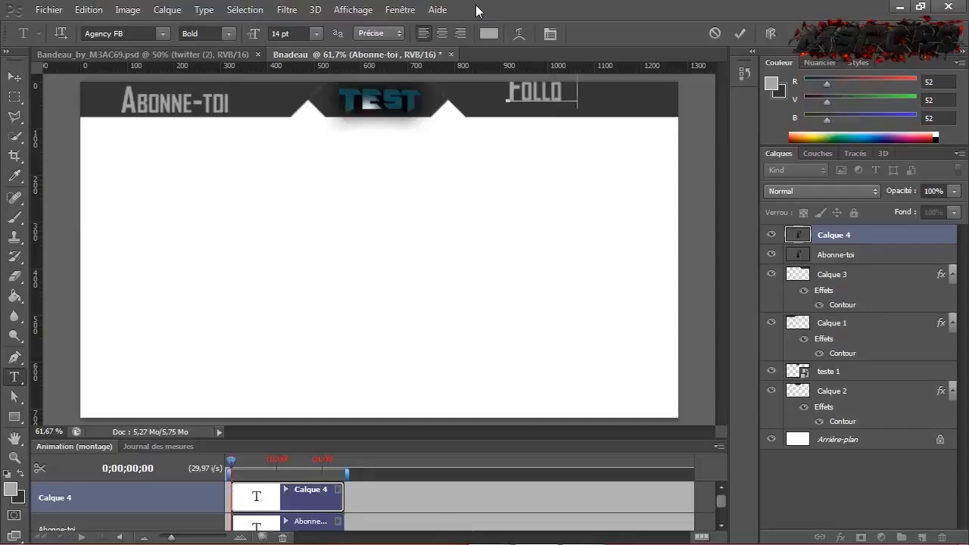
{"action": "type", "text": "w me on tw"}
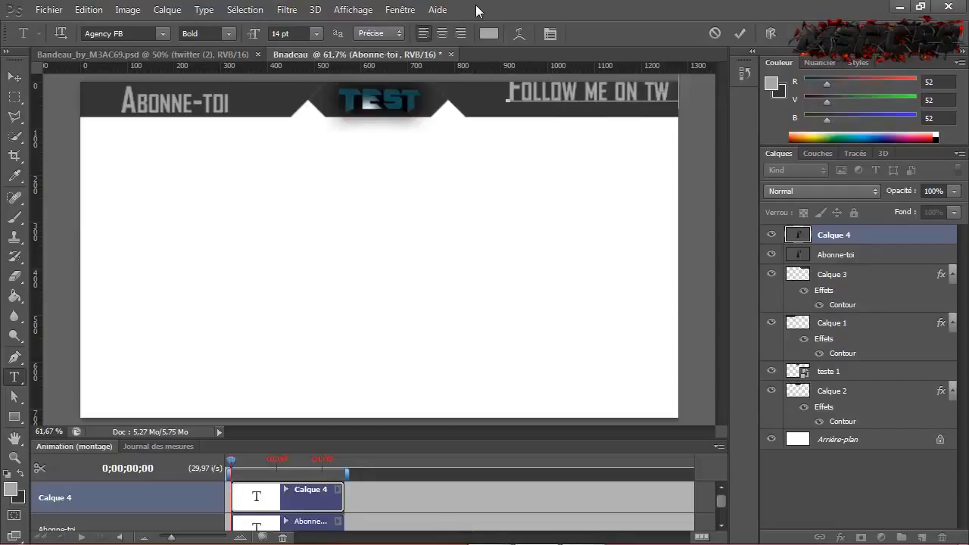
{"action": "type", "text": "eter"}
{"action": "left_click", "coordinate": [12, 79]}
{"action": "left_click_drag", "start_coordinate": [606, 100], "coordinate": [535, 103]}
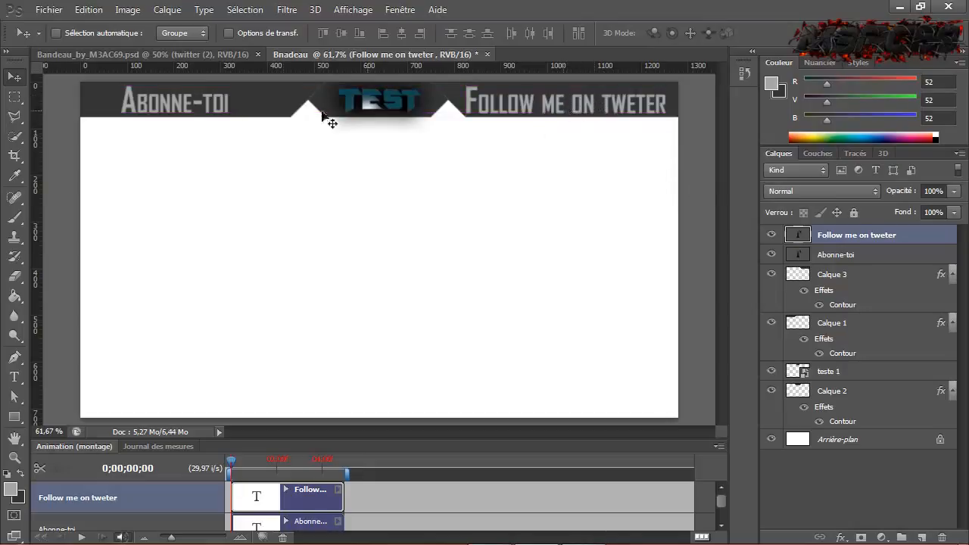
Reduce the "Follow me on tweter" text to 12 pt and centre it on the right-hand strip.
{"action": "left_click", "coordinate": [14, 376]}
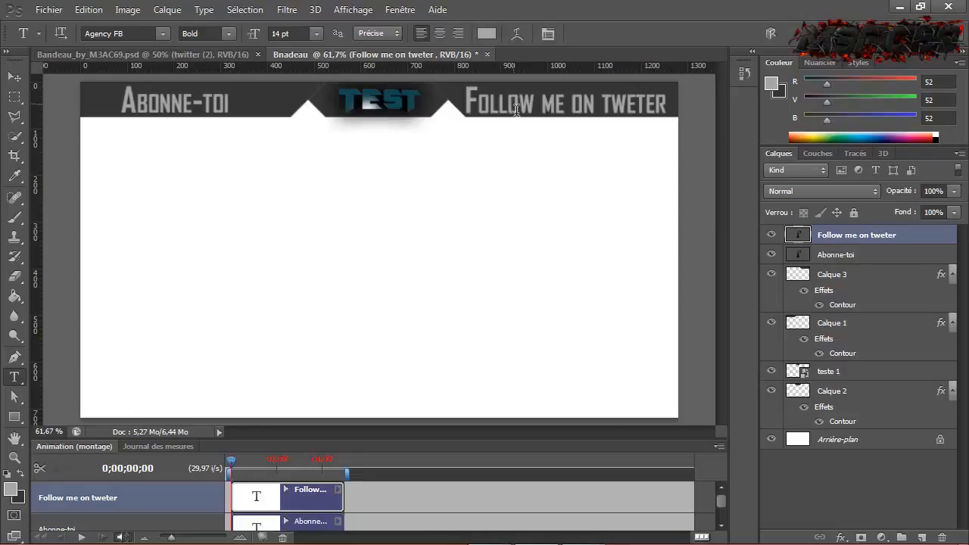
{"action": "left_click", "coordinate": [515, 111]}
{"action": "left_click_drag", "start_coordinate": [665, 112], "coordinate": [438, 114]}
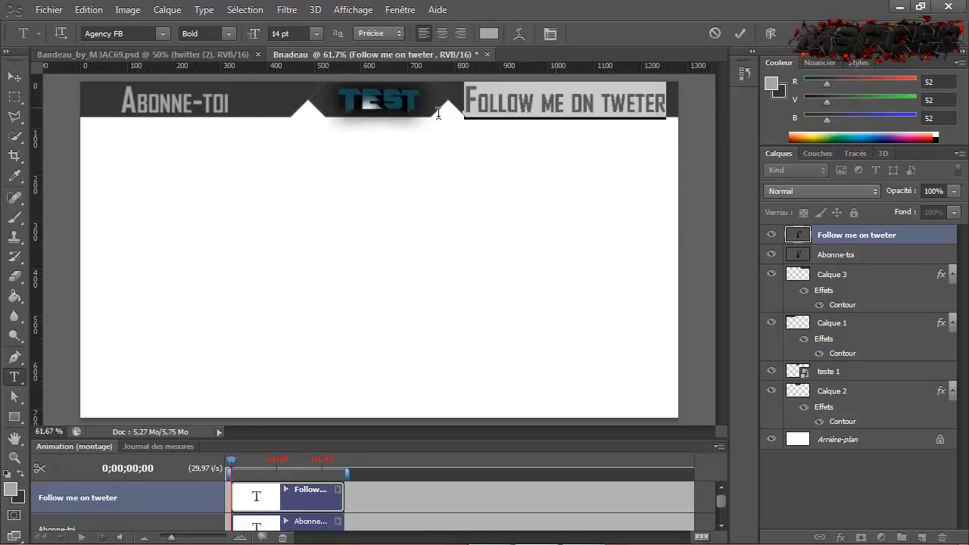
{"action": "left_click", "coordinate": [316, 35]}
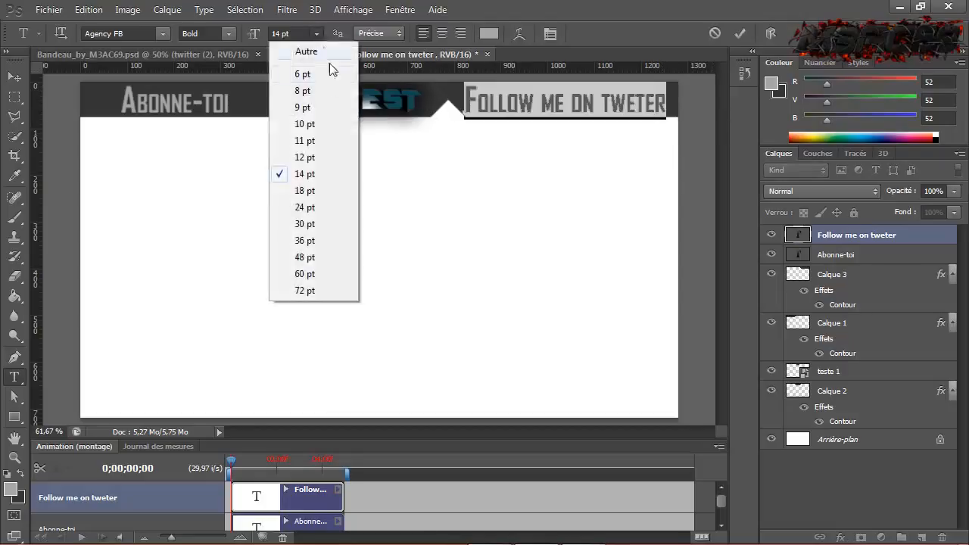
{"action": "left_click", "coordinate": [324, 157]}
{"action": "left_click", "coordinate": [14, 75]}
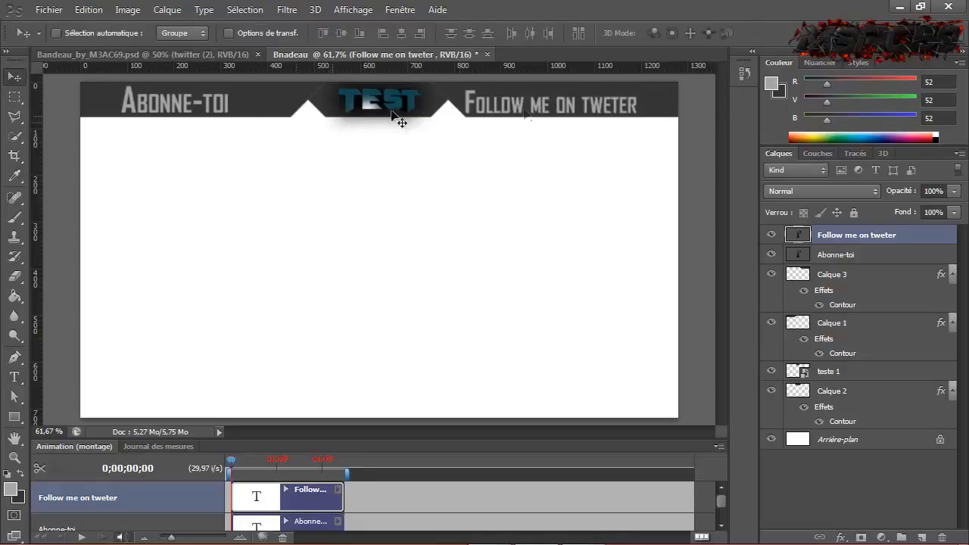
{"action": "left_click_drag", "start_coordinate": [558, 115], "coordinate": [574, 111]}
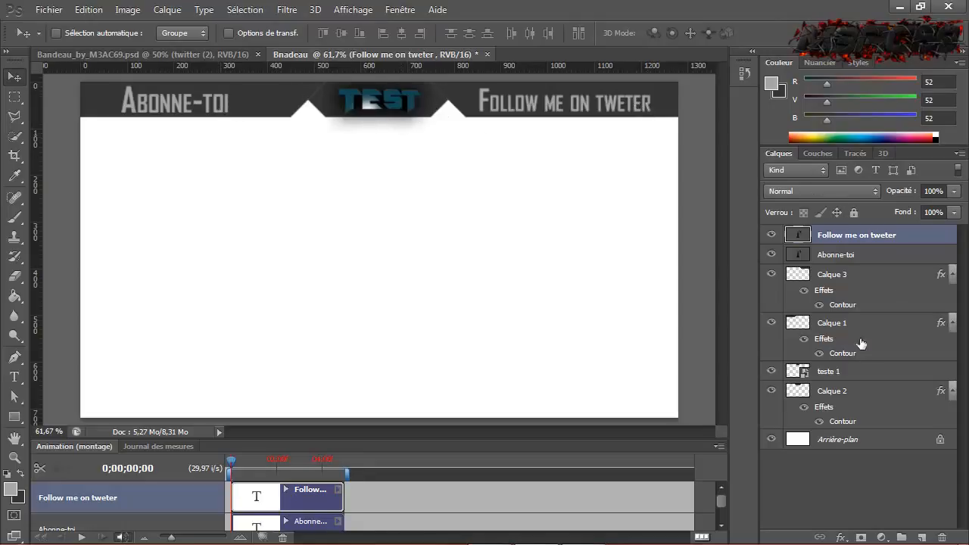
Select the teste 1 logo layer.
{"action": "left_click", "coordinate": [858, 376]}
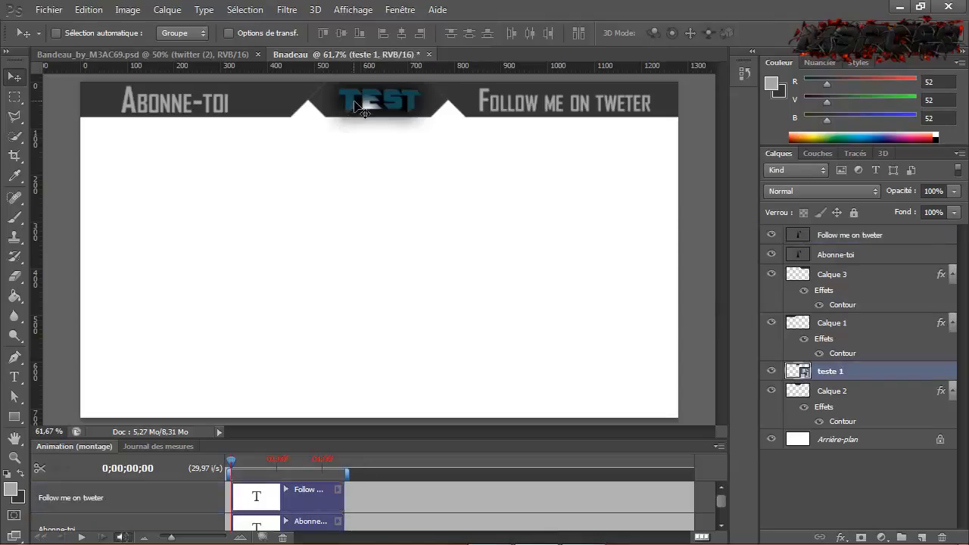